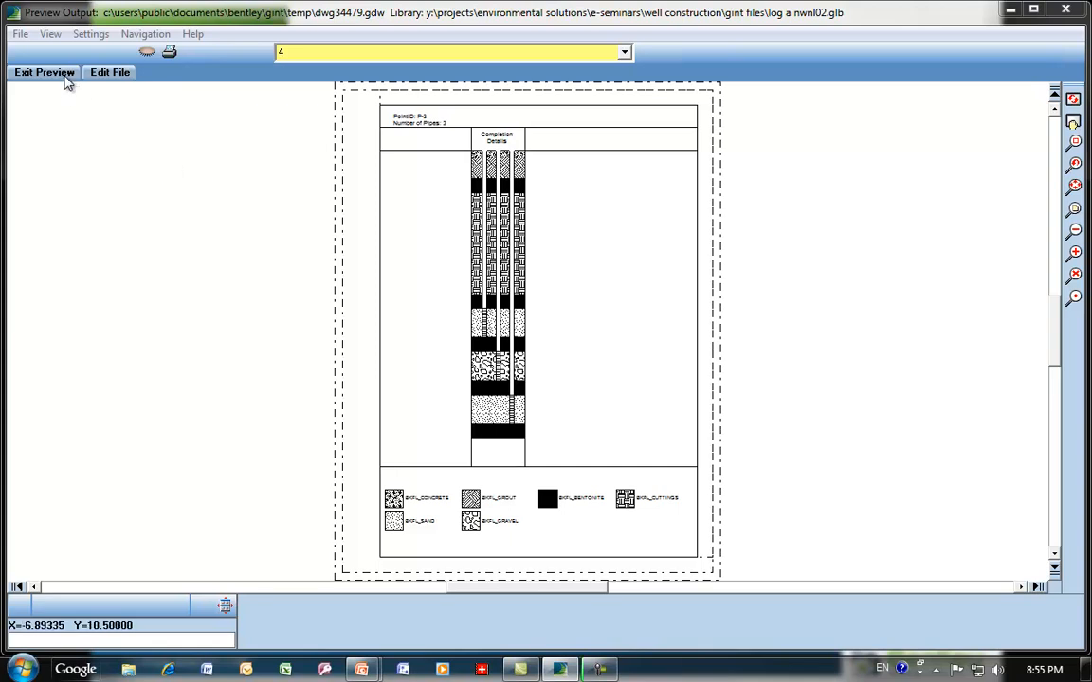
Step: Exit the log preview and examine the list of well symbols in the symbol design library
{"action": "left_click", "coordinate": [44, 73]}
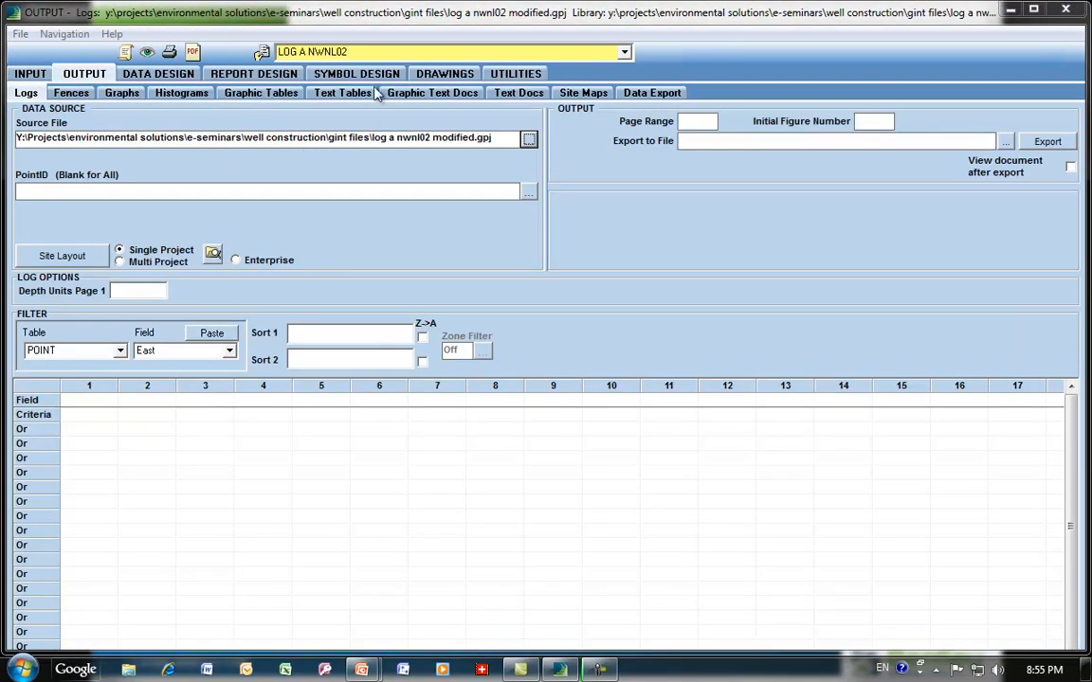
{"action": "left_click", "coordinate": [342, 72]}
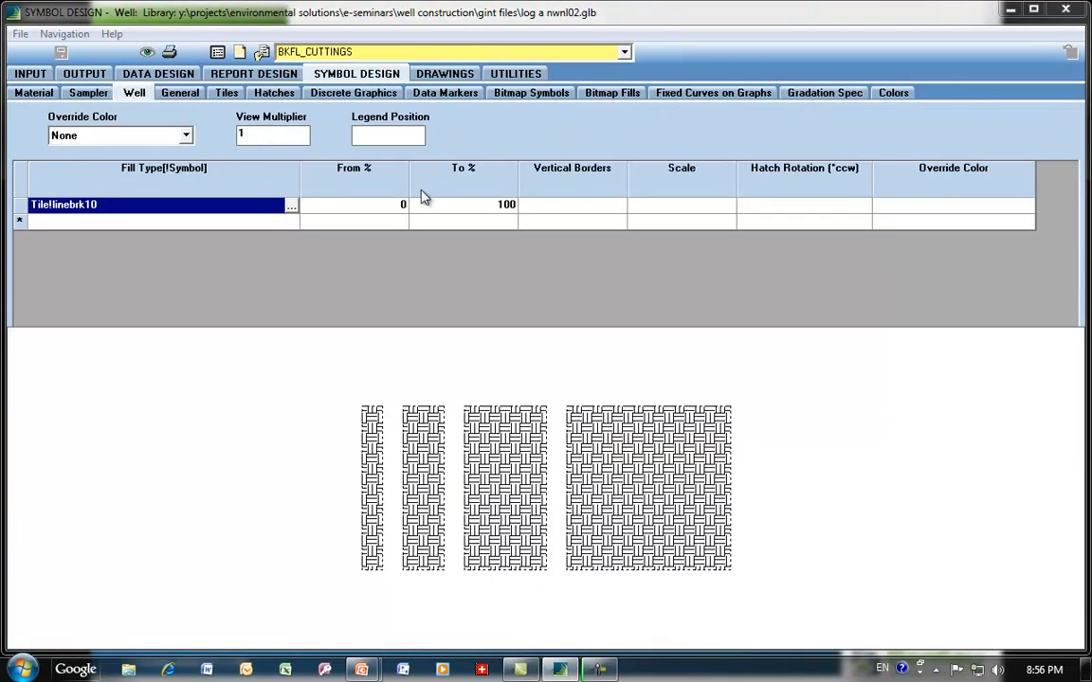
{"action": "left_click", "coordinate": [624, 52]}
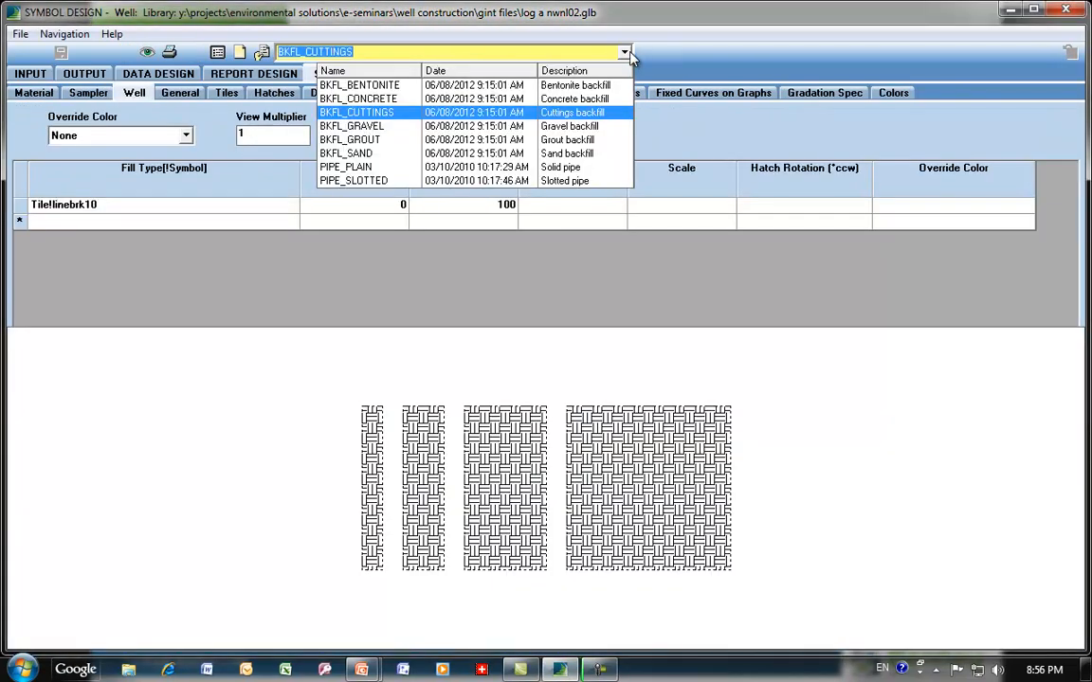
{"action": "left_click", "coordinate": [625, 53]}
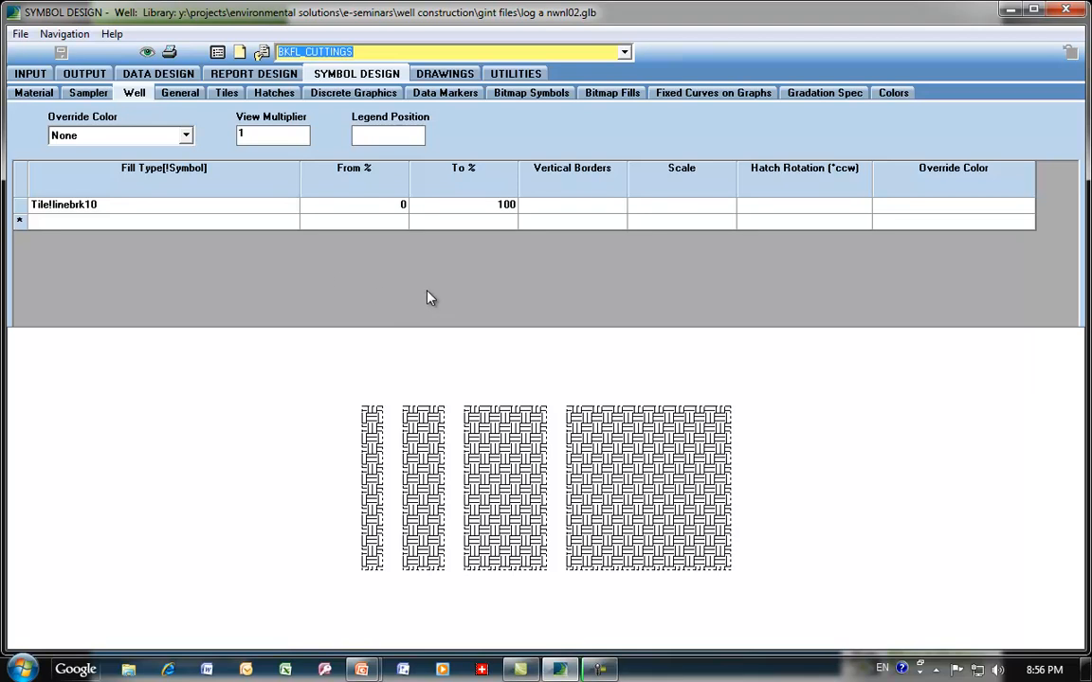
Step: Examine the backfill choices offered for the Legend field in the Backfill input table
{"action": "left_click", "coordinate": [30, 73]}
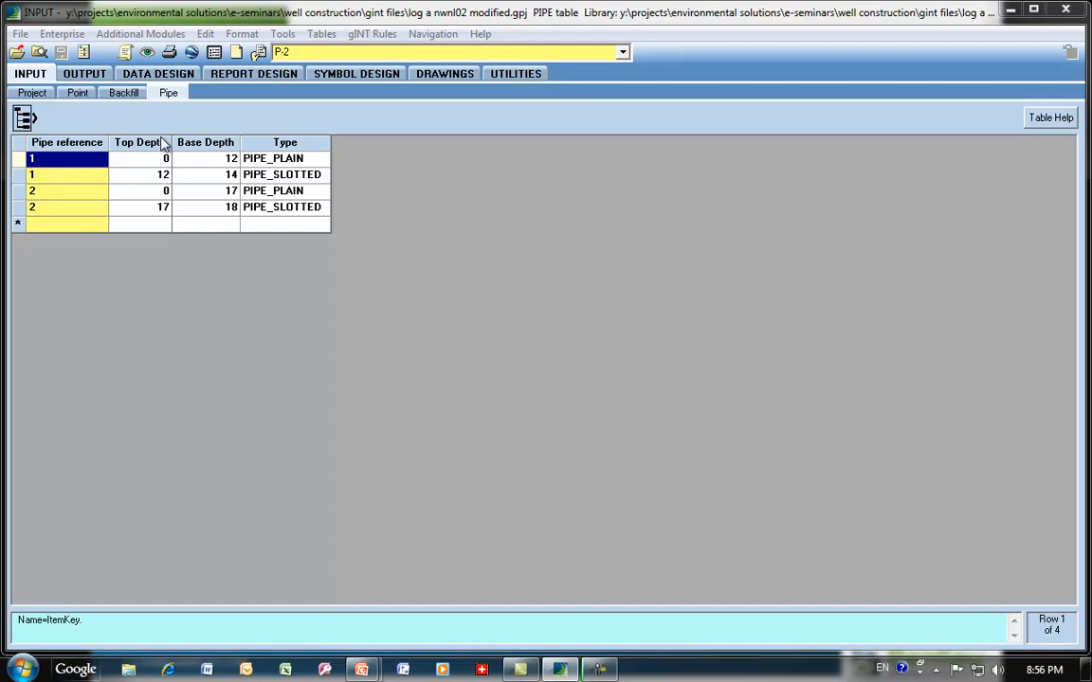
{"action": "left_click", "coordinate": [120, 91]}
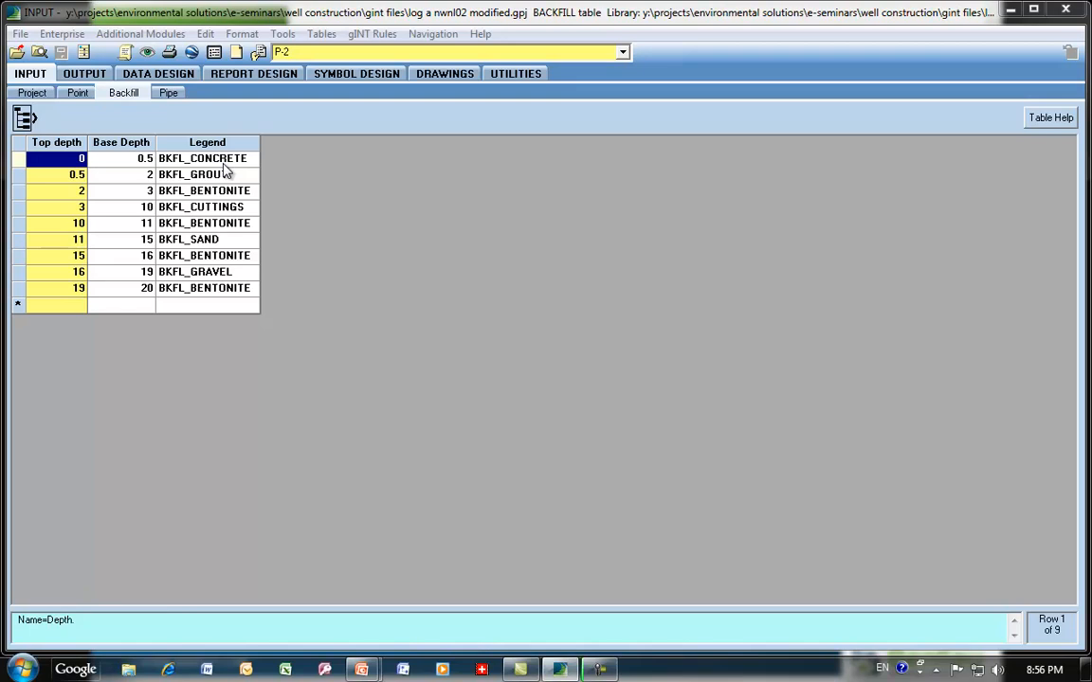
{"action": "left_click", "coordinate": [227, 160]}
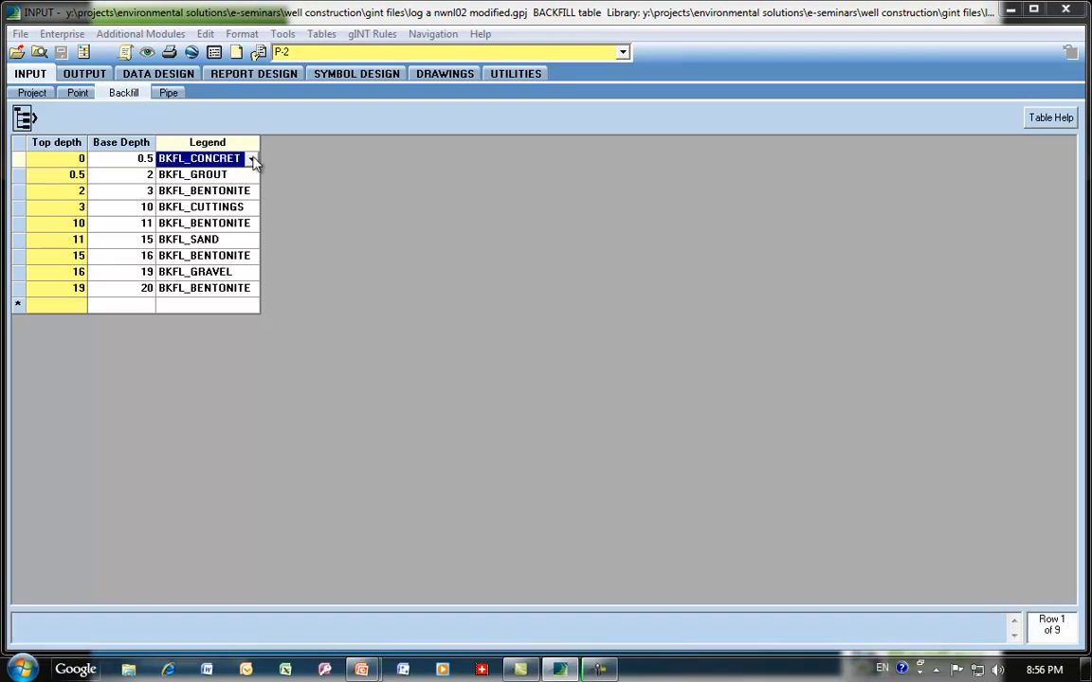
{"action": "left_click", "coordinate": [251, 159]}
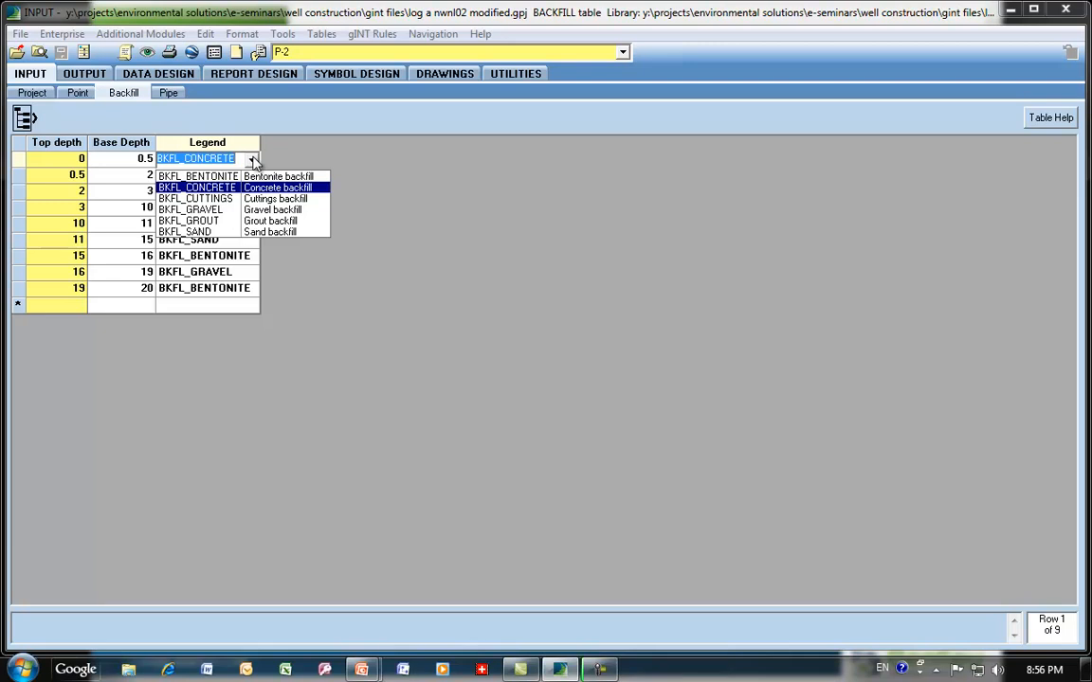
{"action": "left_click", "coordinate": [252, 160]}
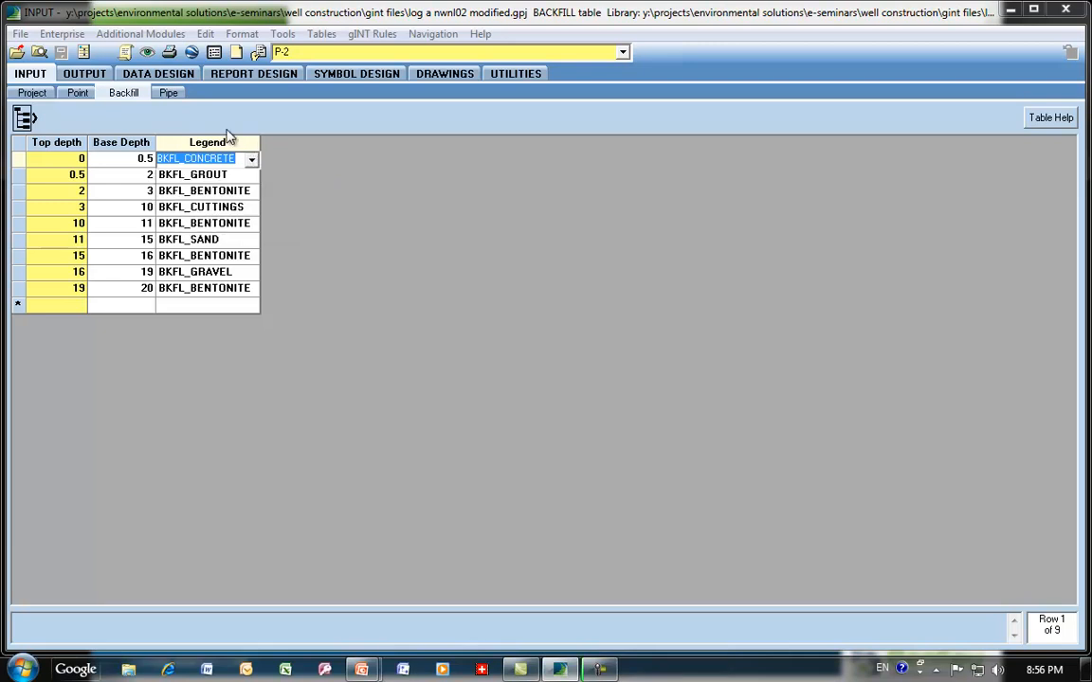
Step: Examine the Type field's choices in the Pipe table and its lookup settings in the field properties
{"action": "left_click", "coordinate": [163, 91]}
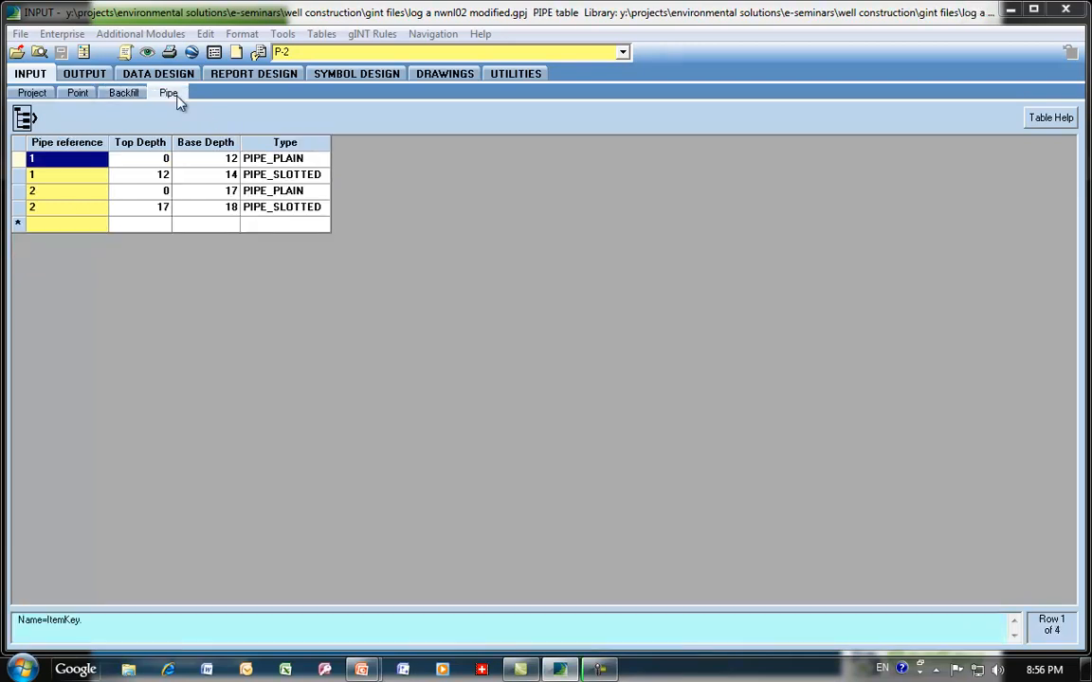
{"action": "left_click", "coordinate": [281, 161]}
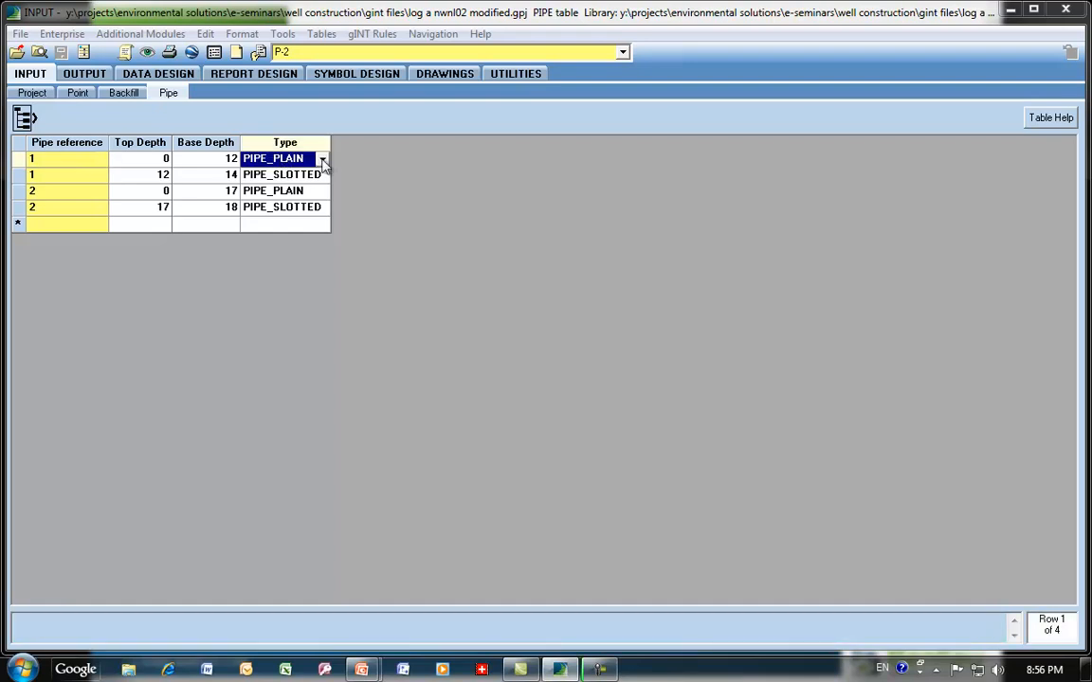
{"action": "left_click", "coordinate": [323, 161]}
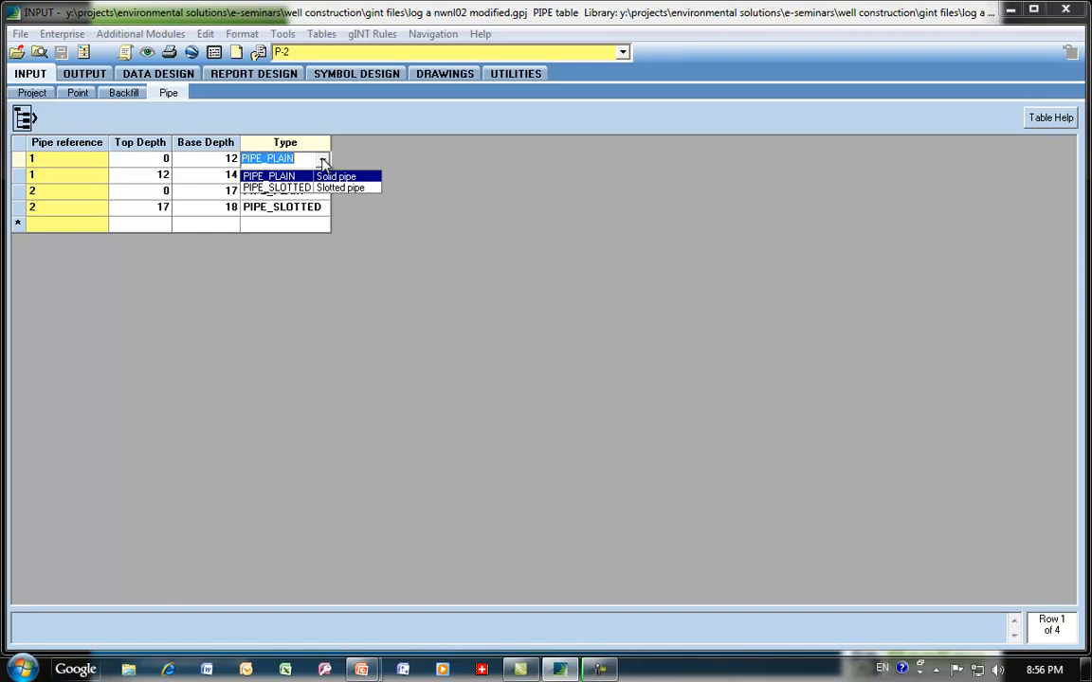
{"action": "left_click", "coordinate": [323, 161]}
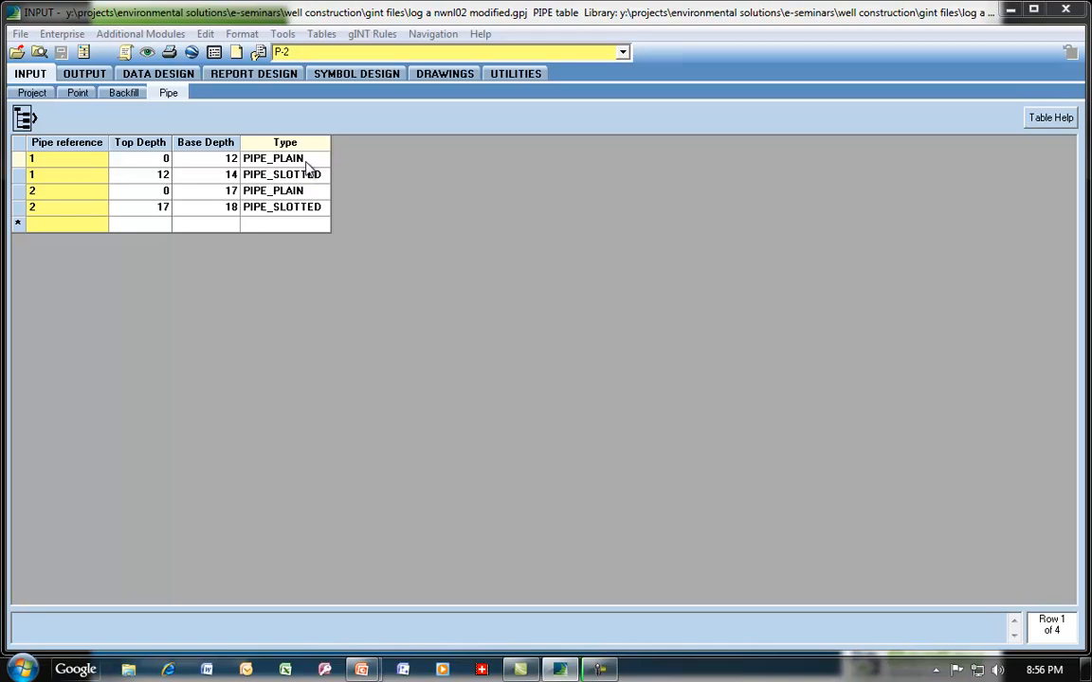
{"action": "right_click", "coordinate": [309, 165]}
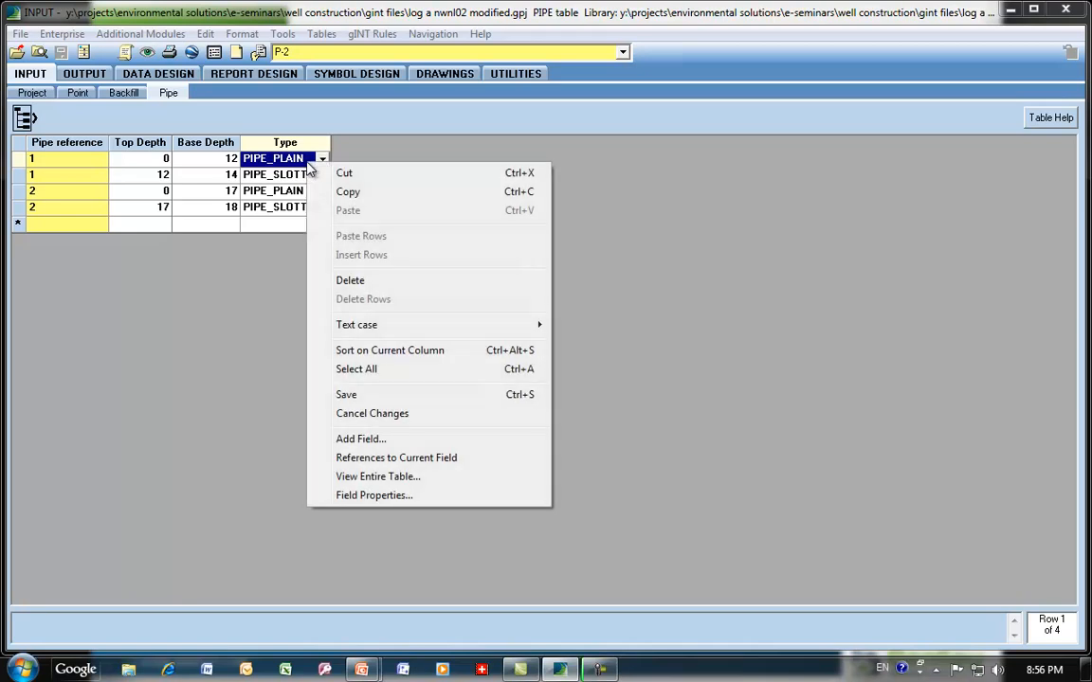
{"action": "left_click", "coordinate": [408, 503]}
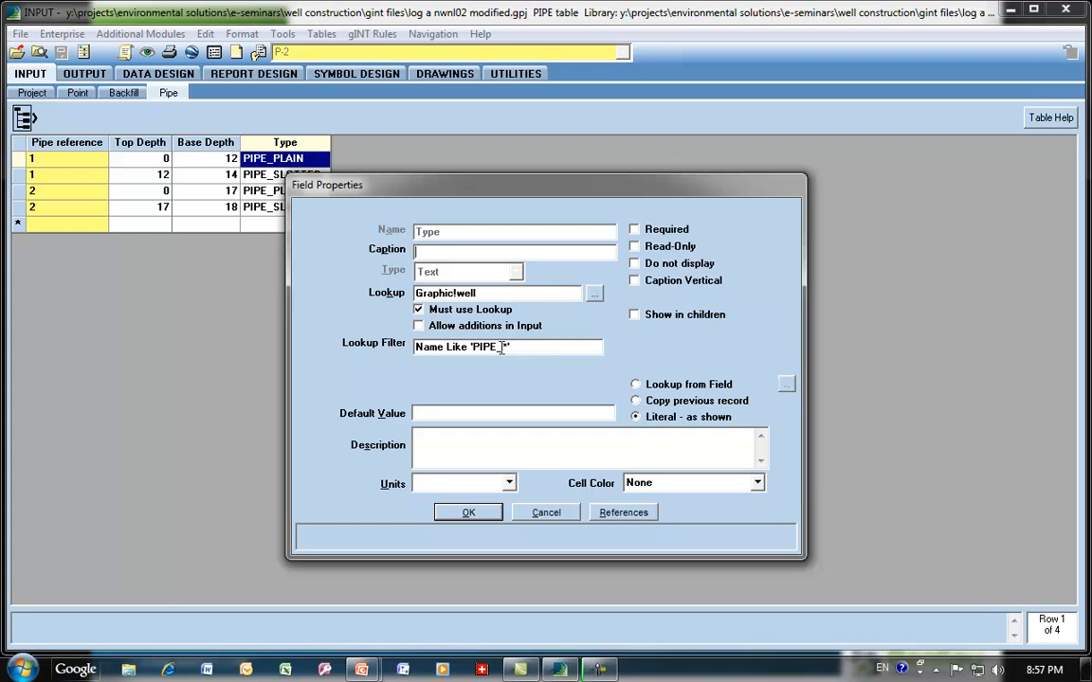
{"action": "left_click", "coordinate": [554, 514]}
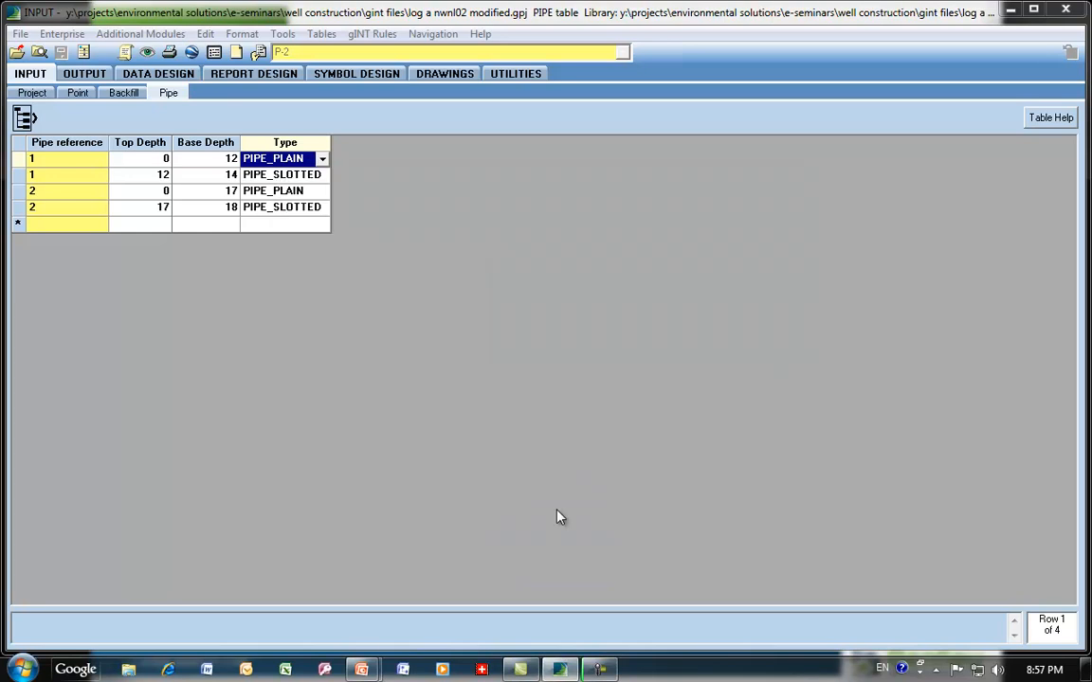
Step: Examine the lookup and lookup filter in the field properties of the Backfill table's Legend field
{"action": "left_click", "coordinate": [133, 93]}
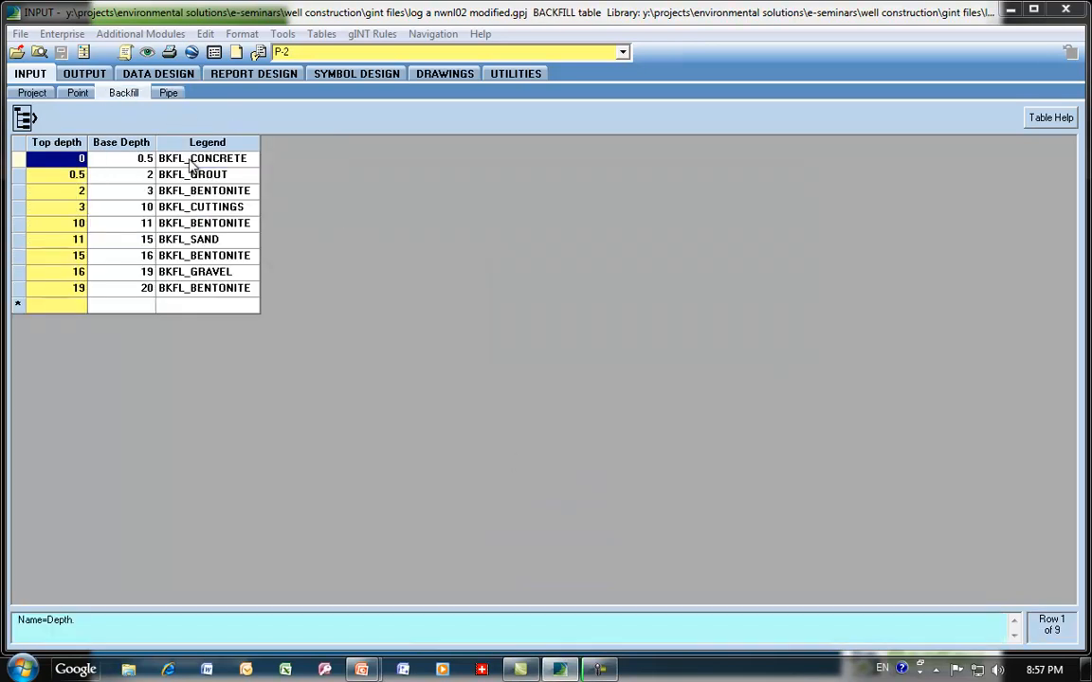
{"action": "right_click", "coordinate": [180, 157]}
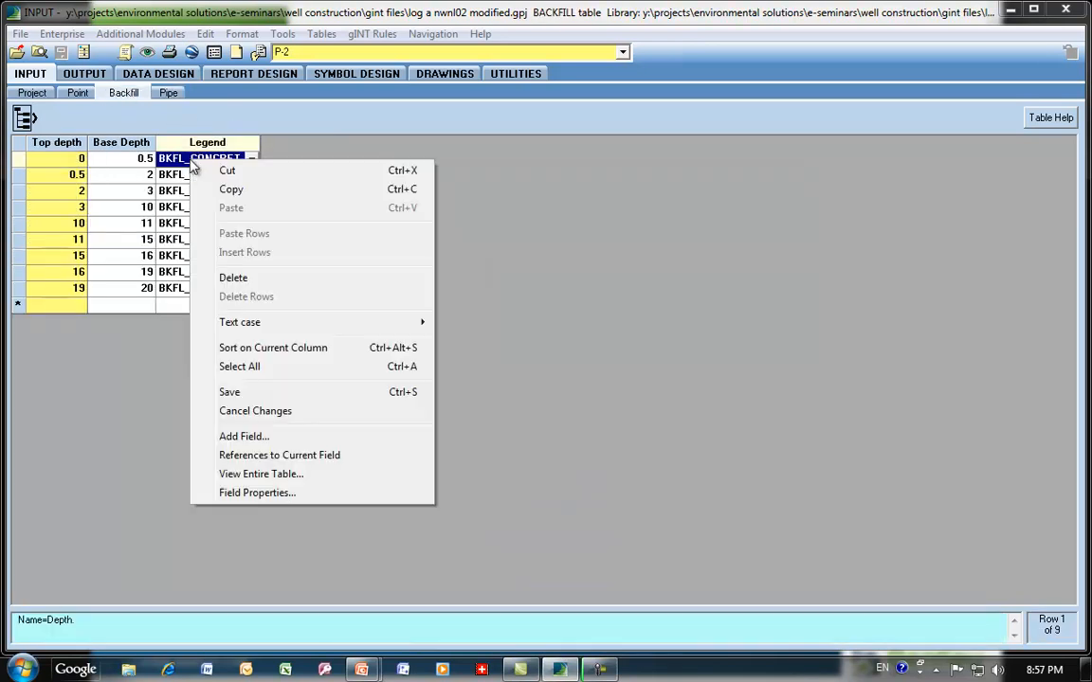
{"action": "left_click", "coordinate": [302, 503]}
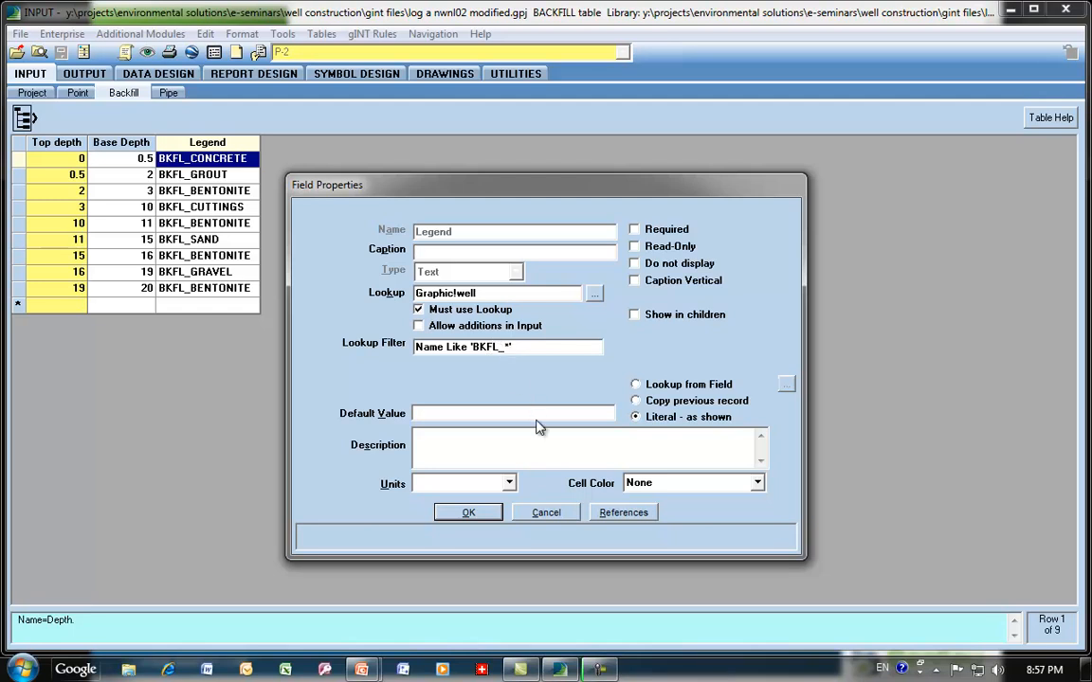
{"action": "left_click", "coordinate": [547, 513]}
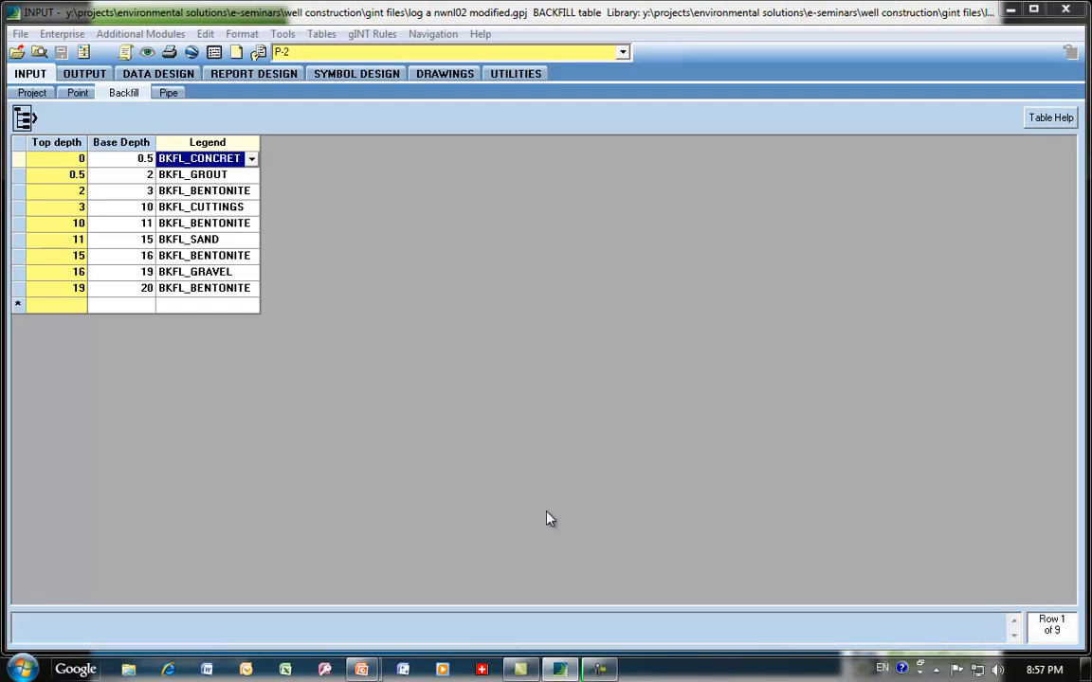
Step: Examine the pipe references and depth intervals entered in the Pipe table for point P-2
{"action": "left_click", "coordinate": [169, 93]}
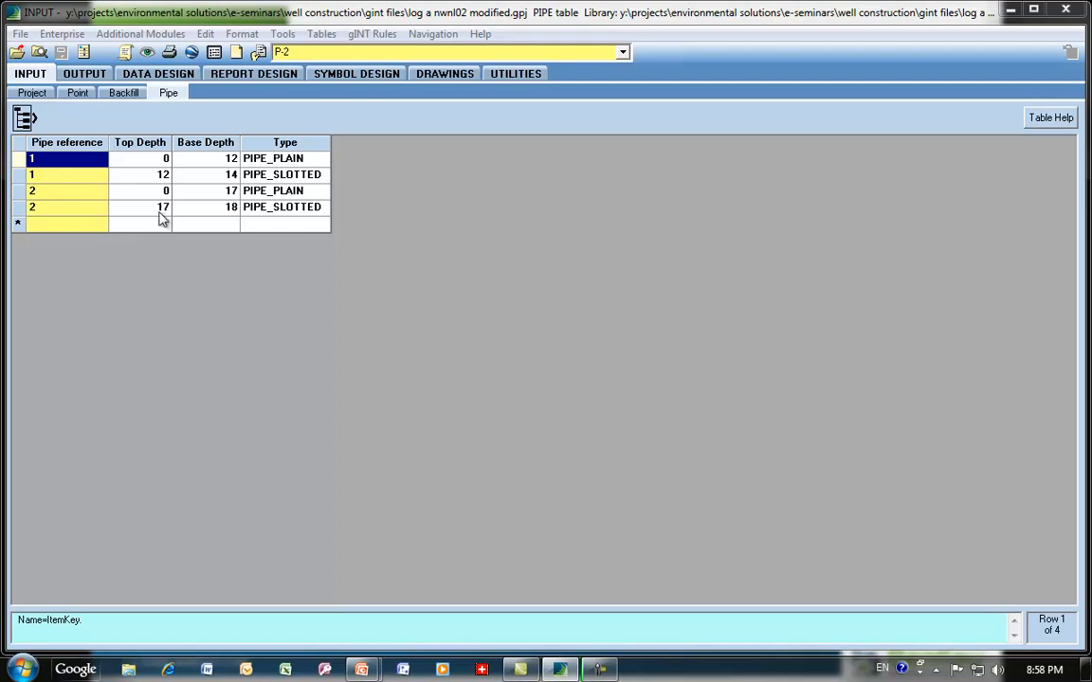
{"action": "left_click", "coordinate": [135, 163]}
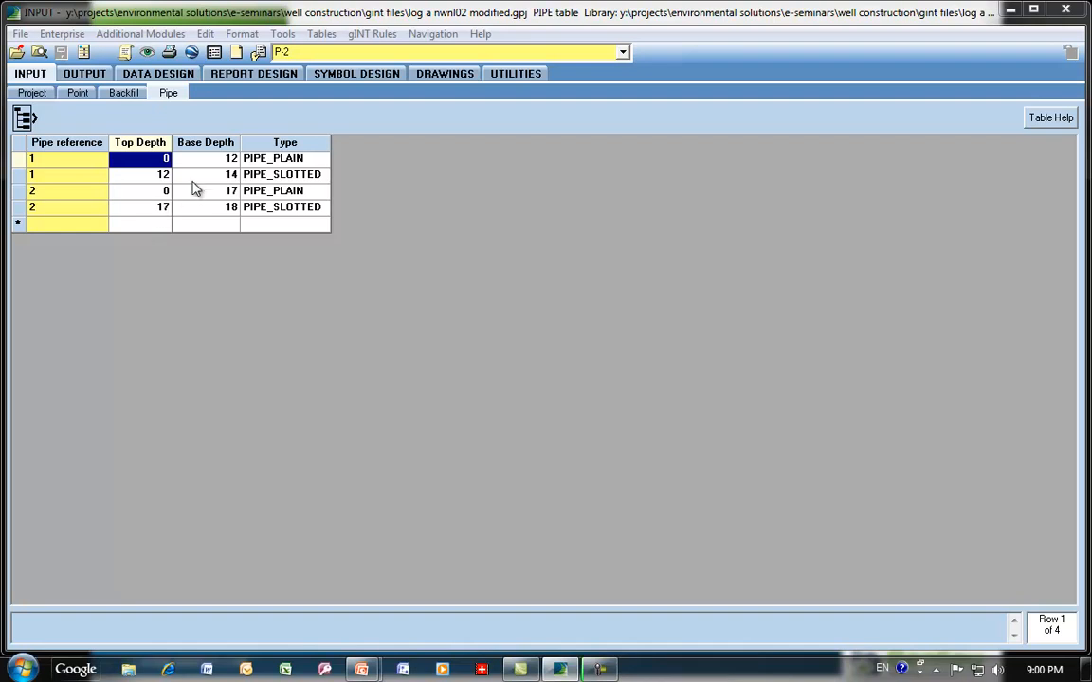
Step: Open the Completion Details graphic column's properties in the LOG A NWNL02 report design and examine its Column Width Expression
{"action": "left_click", "coordinate": [276, 81]}
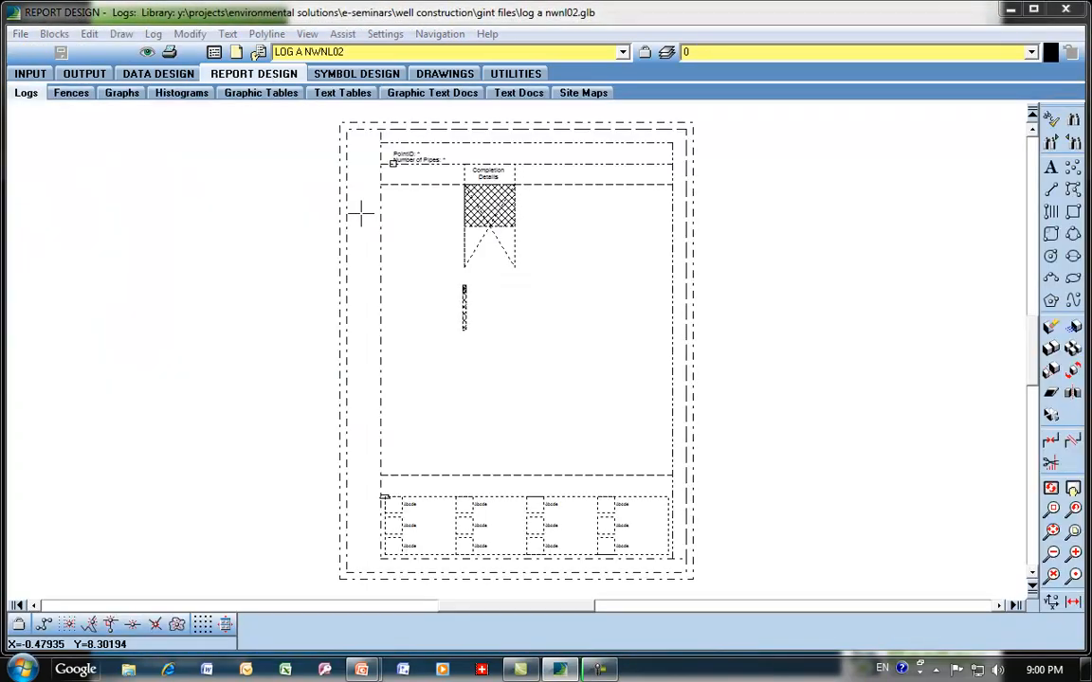
{"action": "left_click", "coordinate": [463, 316]}
{"action": "double_click", "coordinate": [498, 213]}
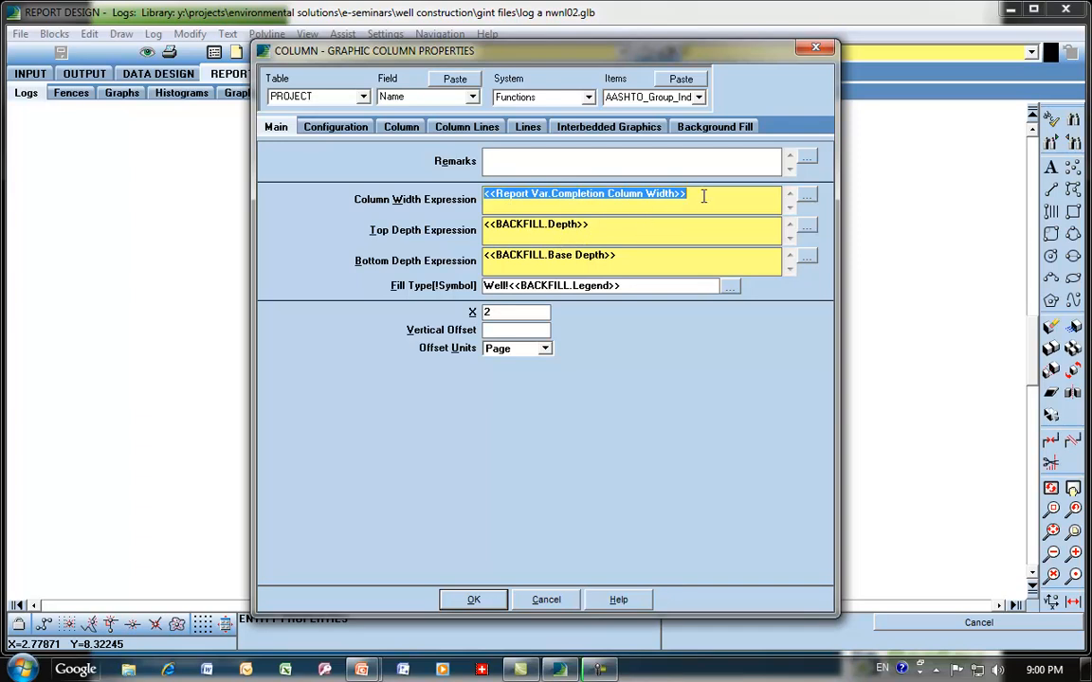
{"action": "left_click", "coordinate": [691, 195]}
{"action": "left_click_drag", "start_coordinate": [691, 194], "coordinate": [446, 195]}
Step: Replace the Column Width Expression with the Report Var field <<Report Var.Completion Column Width>>
{"action": "left_click", "coordinate": [364, 97]}
{"action": "left_click", "coordinate": [340, 207]}
{"action": "left_click", "coordinate": [428, 97]}
{"action": "left_click", "coordinate": [469, 126]}
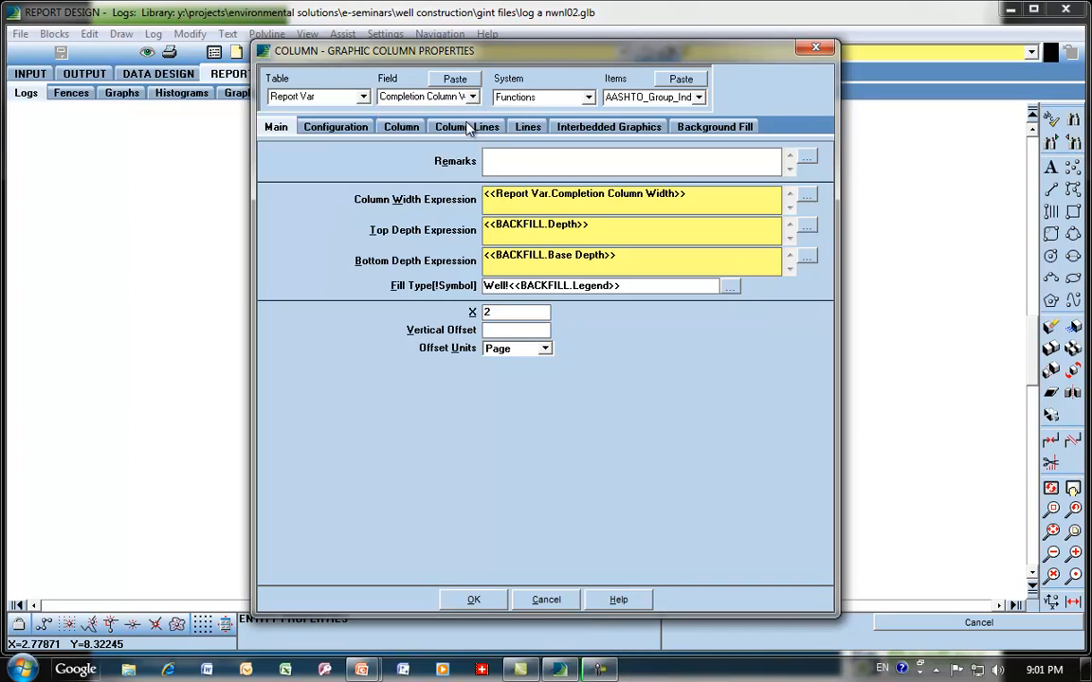
{"action": "left_click_drag", "start_coordinate": [707, 195], "coordinate": [402, 197]}
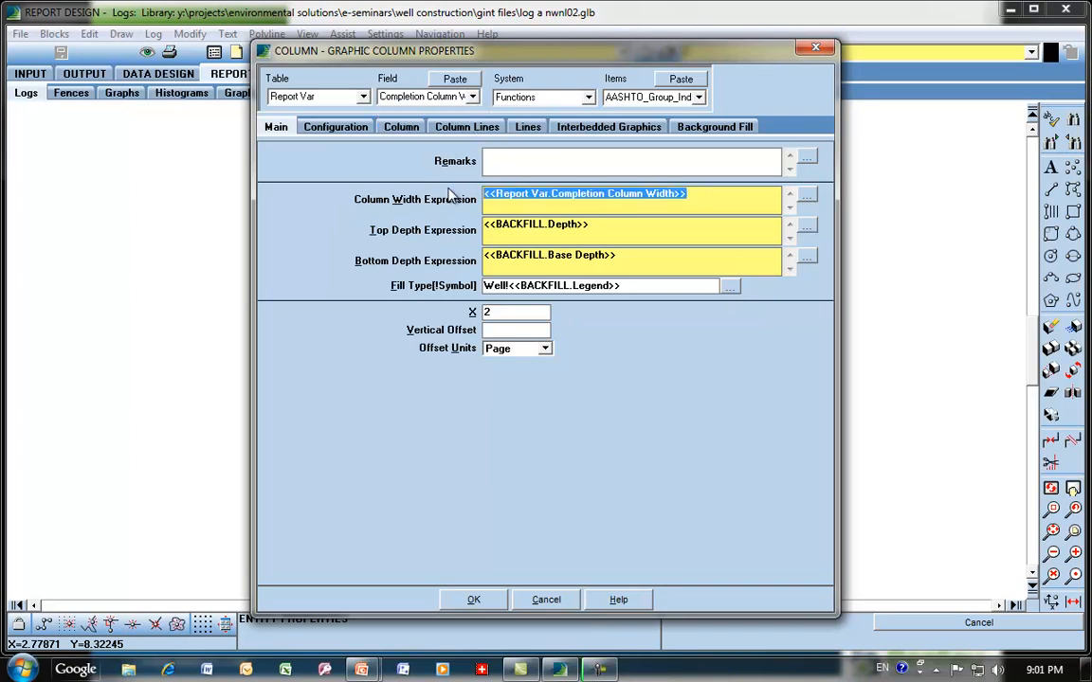
{"action": "key", "text": "Delete"}
{"action": "left_click", "coordinate": [455, 78]}
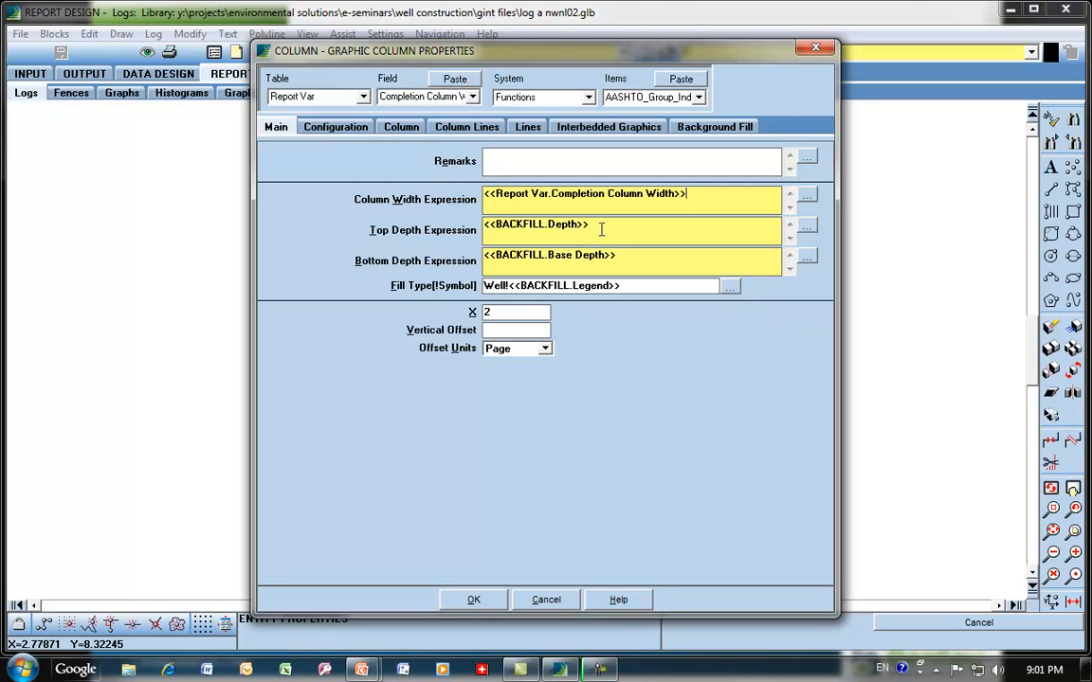
Step: Examine the column's top depth, bottom depth and fill type expressions, including the Well symbol type and its legend field
{"action": "left_click_drag", "start_coordinate": [592, 229], "coordinate": [483, 229]}
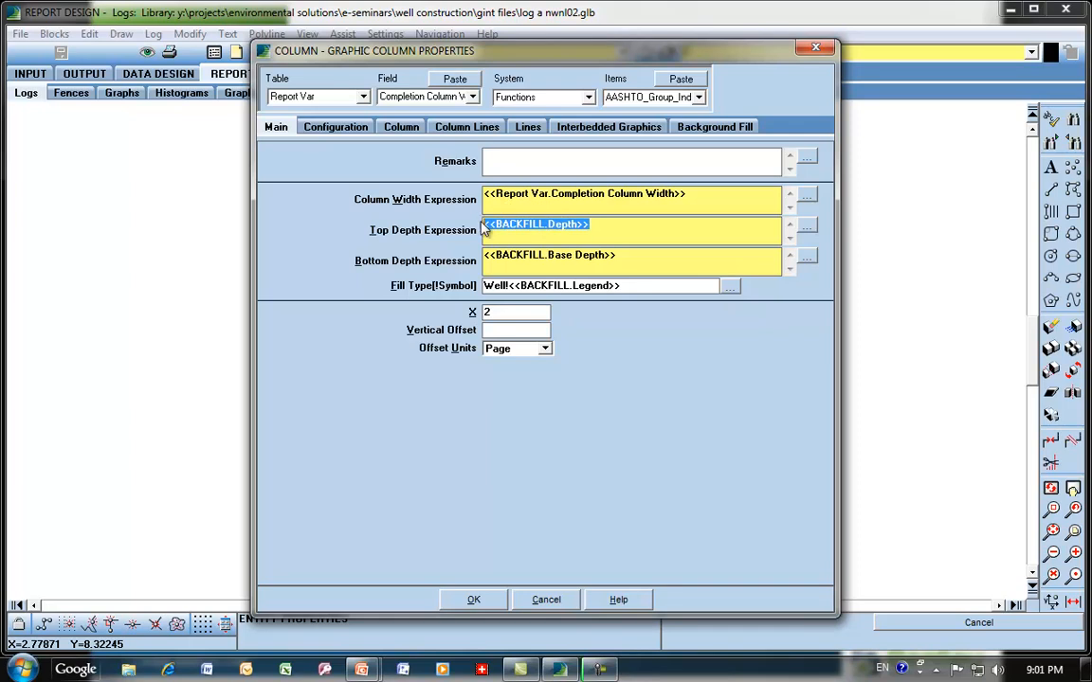
{"action": "left_click_drag", "start_coordinate": [621, 256], "coordinate": [483, 256]}
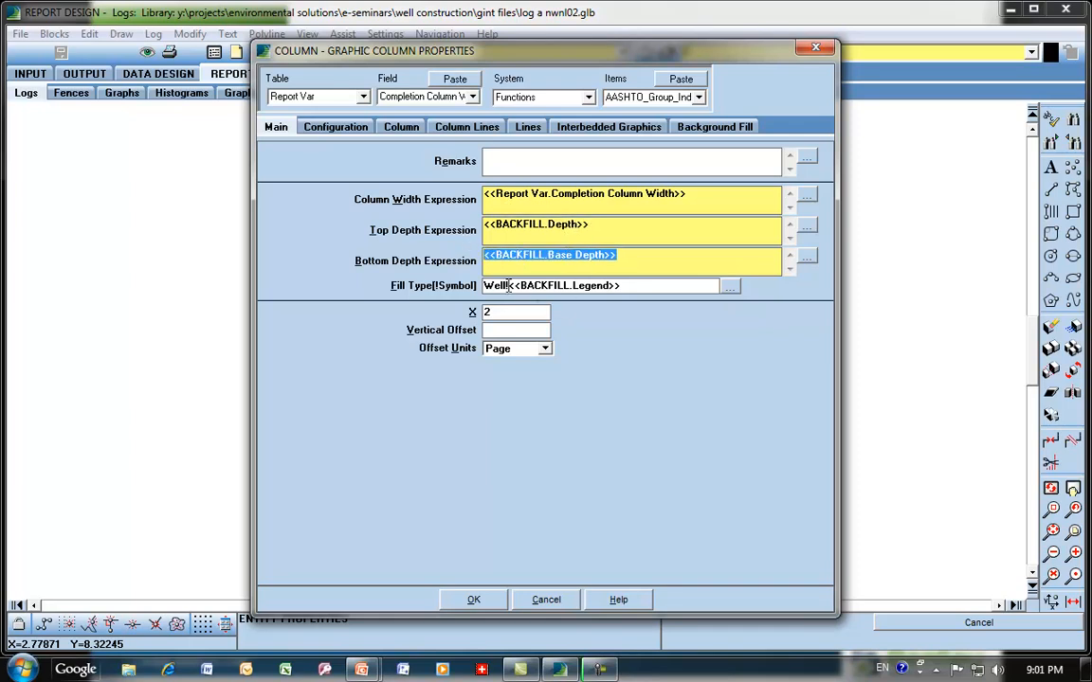
{"action": "left_click_drag", "start_coordinate": [507, 285], "coordinate": [484, 285]}
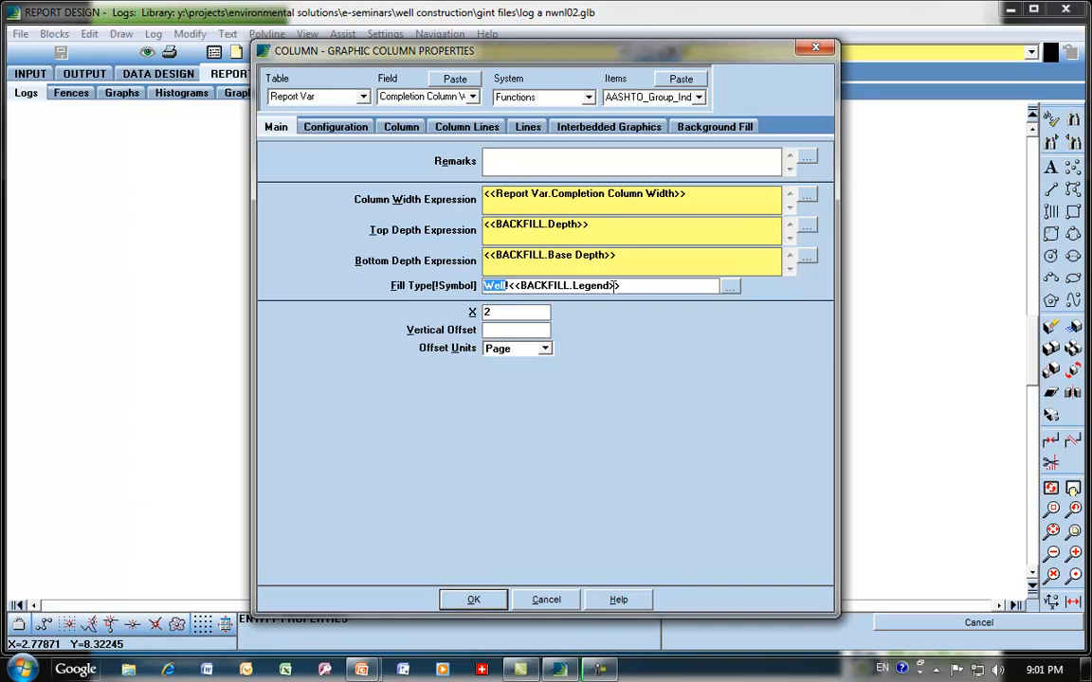
{"action": "left_click_drag", "start_coordinate": [623, 285], "coordinate": [511, 289]}
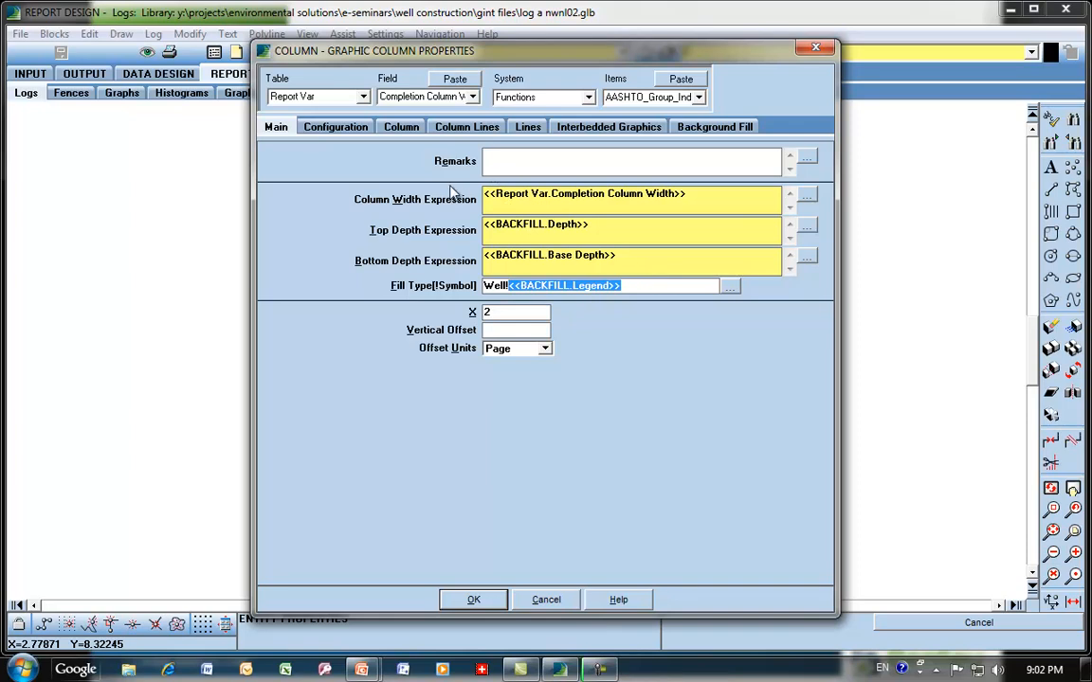
Step: Review the column's header, column line and Column Bottom line settings, and accept the graphic column properties
{"action": "left_click", "coordinate": [401, 127]}
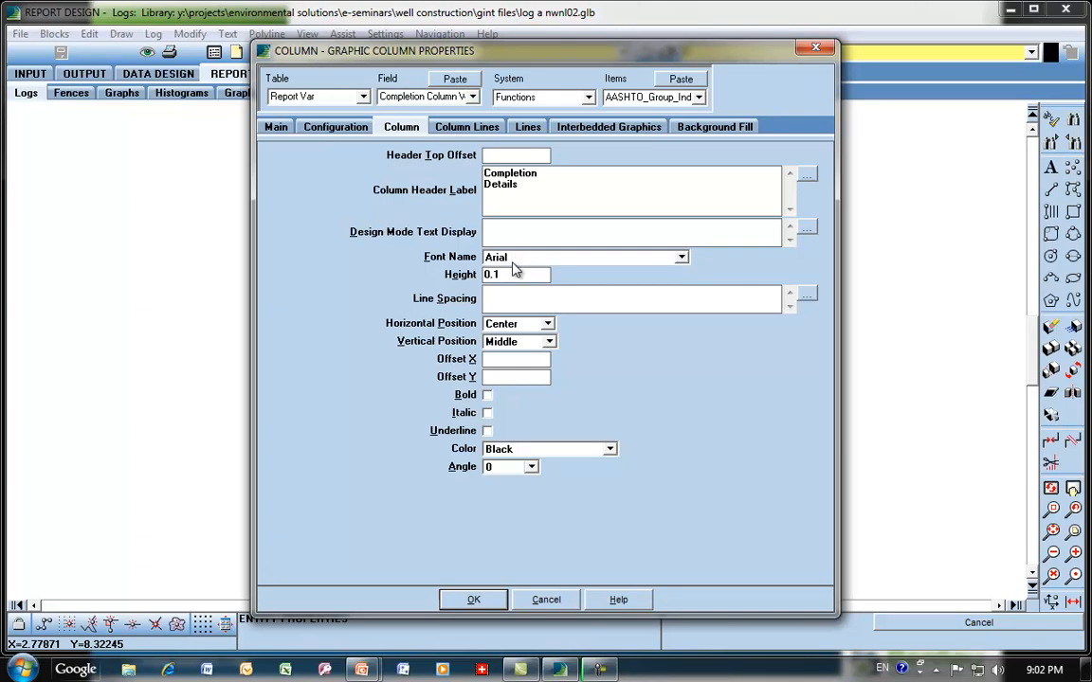
{"action": "left_click", "coordinate": [490, 131]}
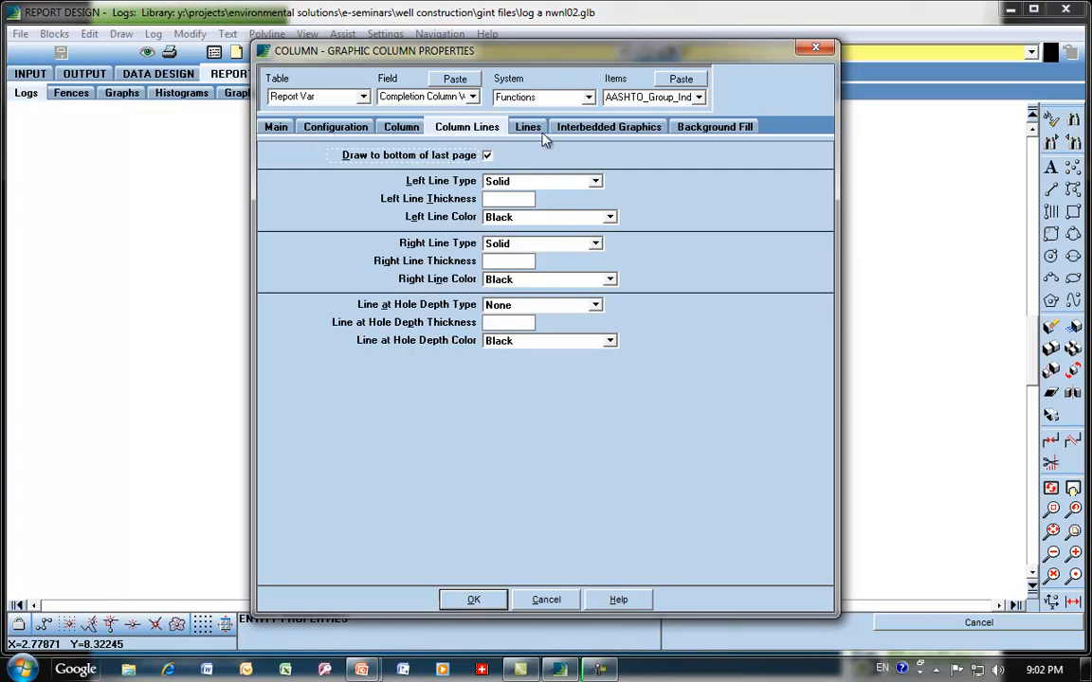
{"action": "left_click", "coordinate": [532, 129]}
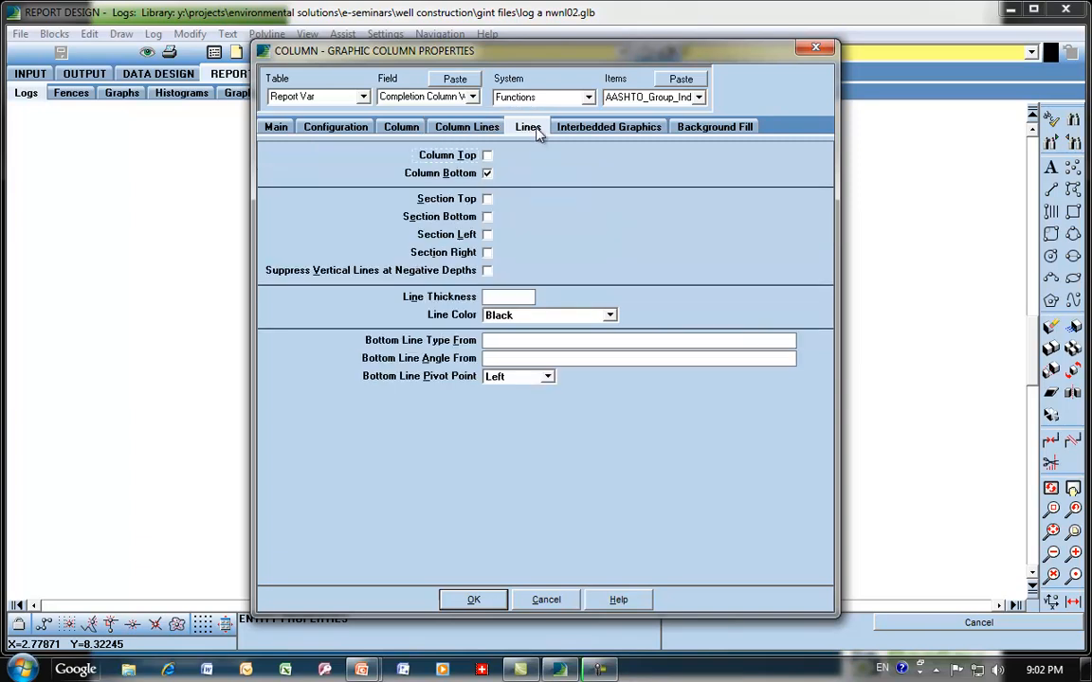
{"action": "left_click", "coordinate": [487, 175]}
{"action": "left_click", "coordinate": [474, 599]}
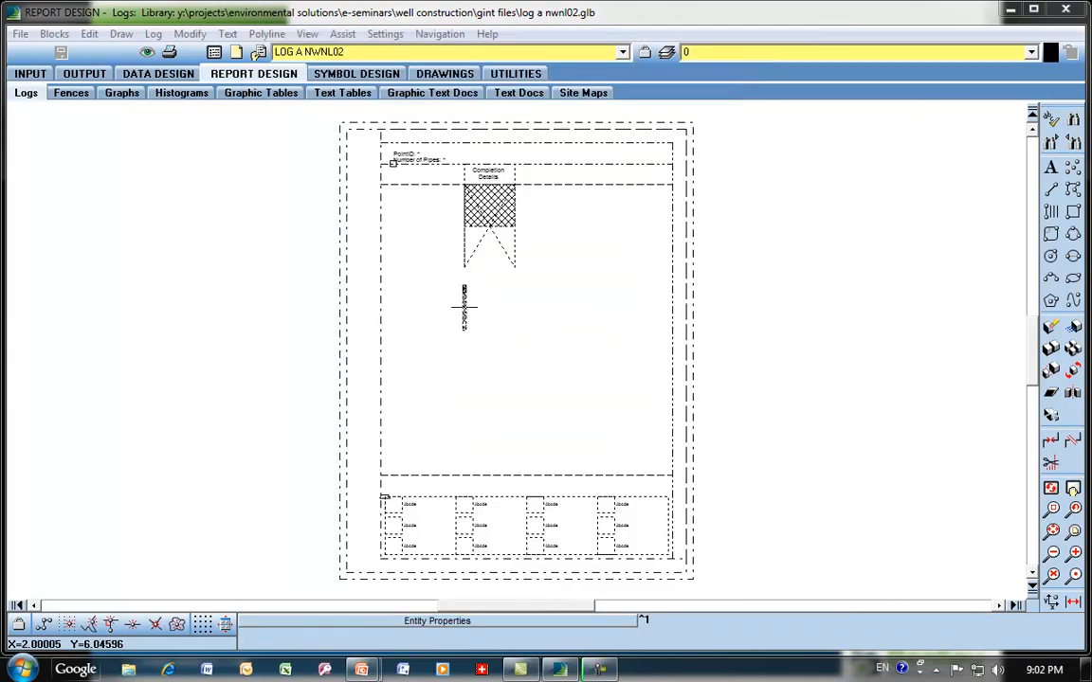
Step: Open the narrow pipe graphic column's properties and examine its width, top and bottom depth, and fill type expressions
{"action": "double_click", "coordinate": [463, 306]}
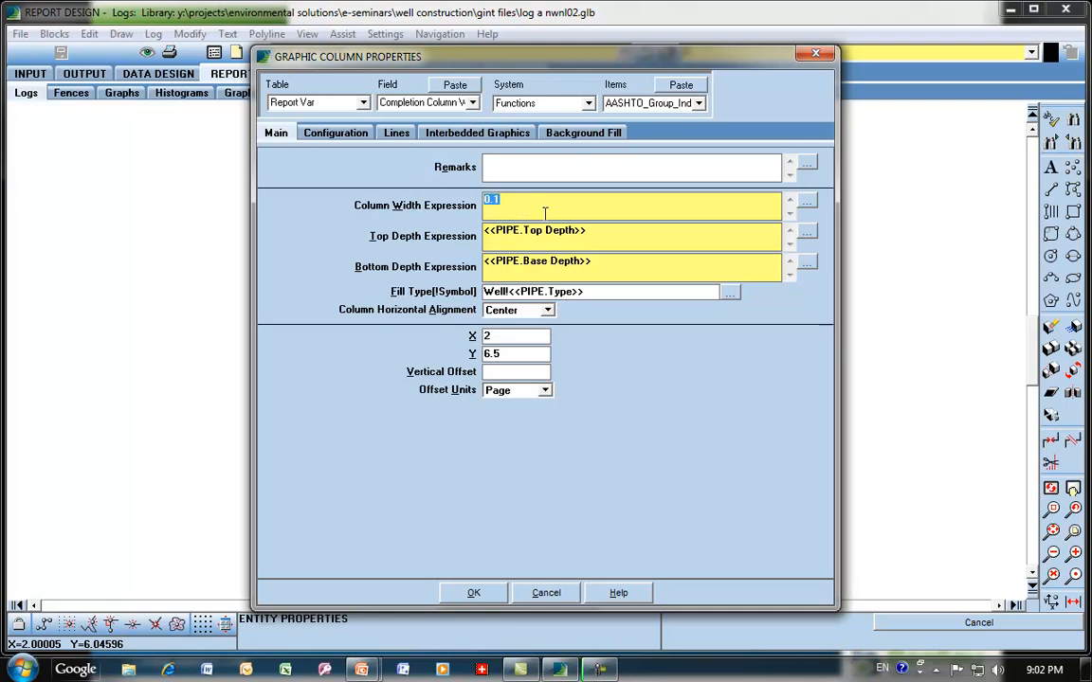
{"action": "left_click_drag", "start_coordinate": [590, 230], "coordinate": [483, 231]}
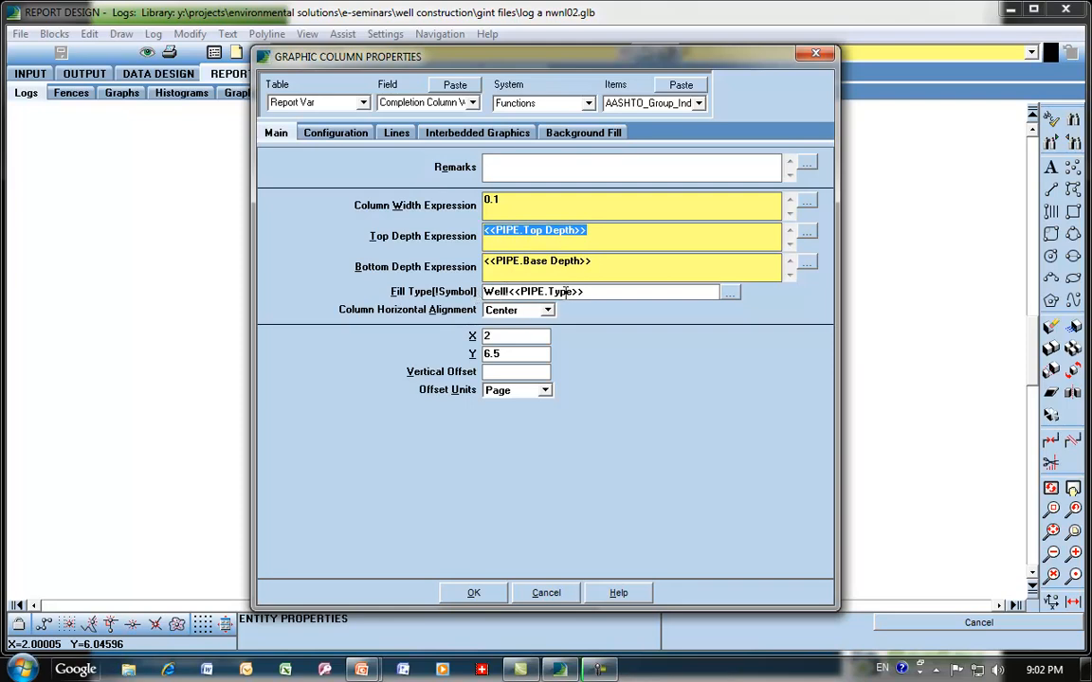
{"action": "left_click_drag", "start_coordinate": [588, 291], "coordinate": [509, 292]}
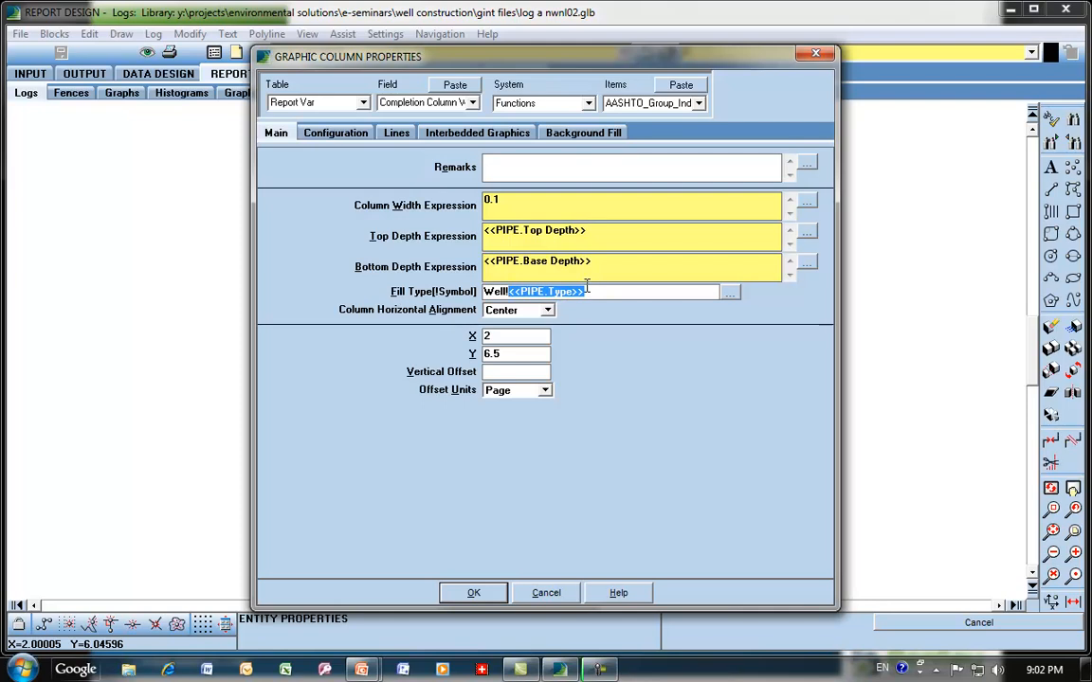
{"action": "left_click_drag", "start_coordinate": [602, 55], "coordinate": [588, 413]}
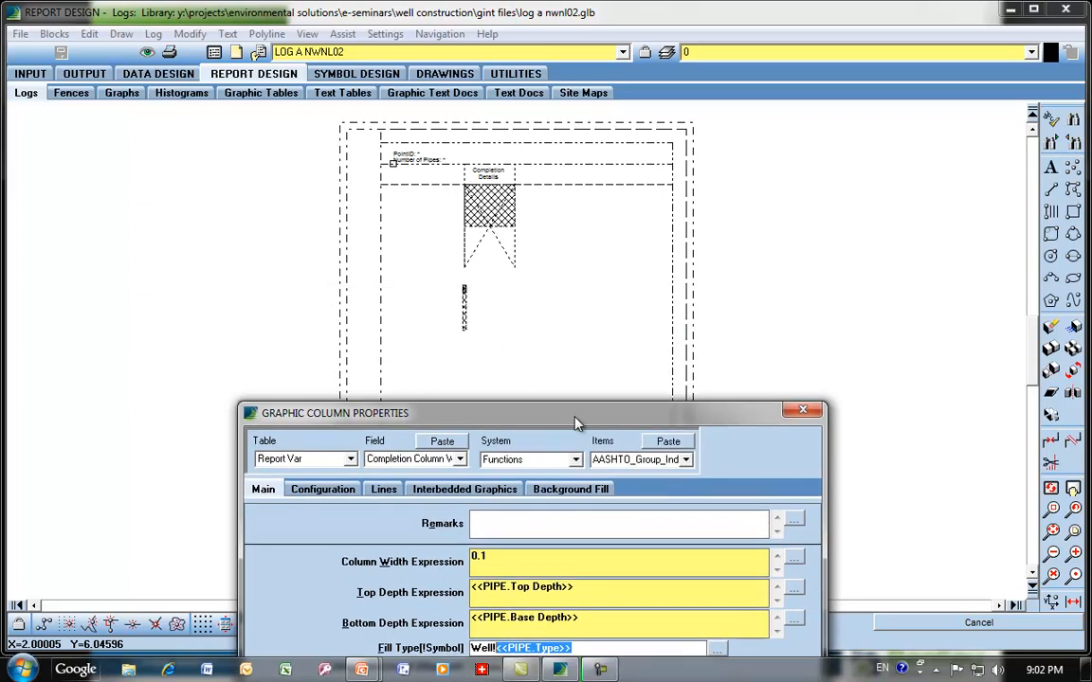
{"action": "left_click_drag", "start_coordinate": [578, 423], "coordinate": [591, 114]}
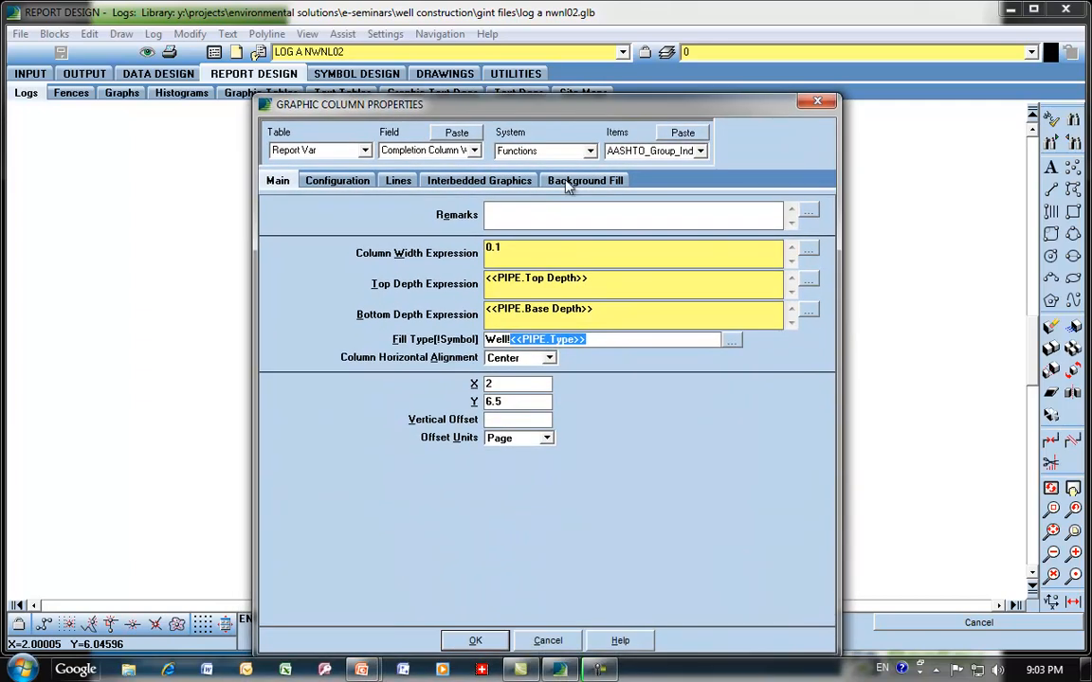
Step: Open the pipe column's "Output X evaluated at each depth" expression and examine its User System Data references
{"action": "left_click", "coordinate": [353, 188]}
{"action": "left_click_drag", "start_coordinate": [408, 105], "coordinate": [408, 46]}
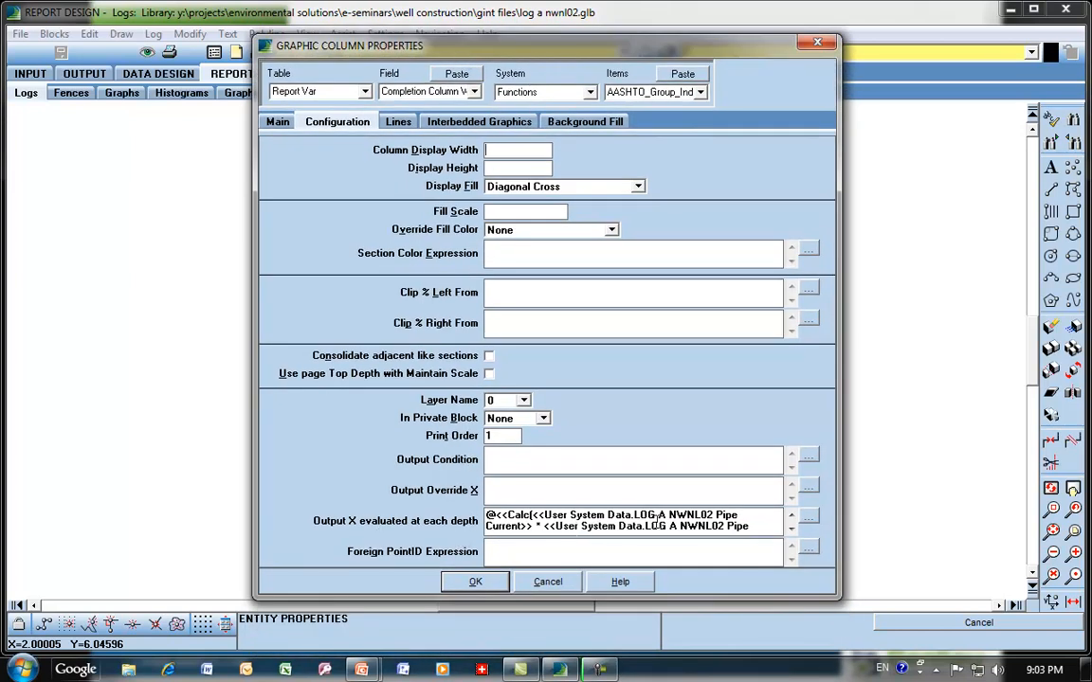
{"action": "left_click", "coordinate": [809, 516]}
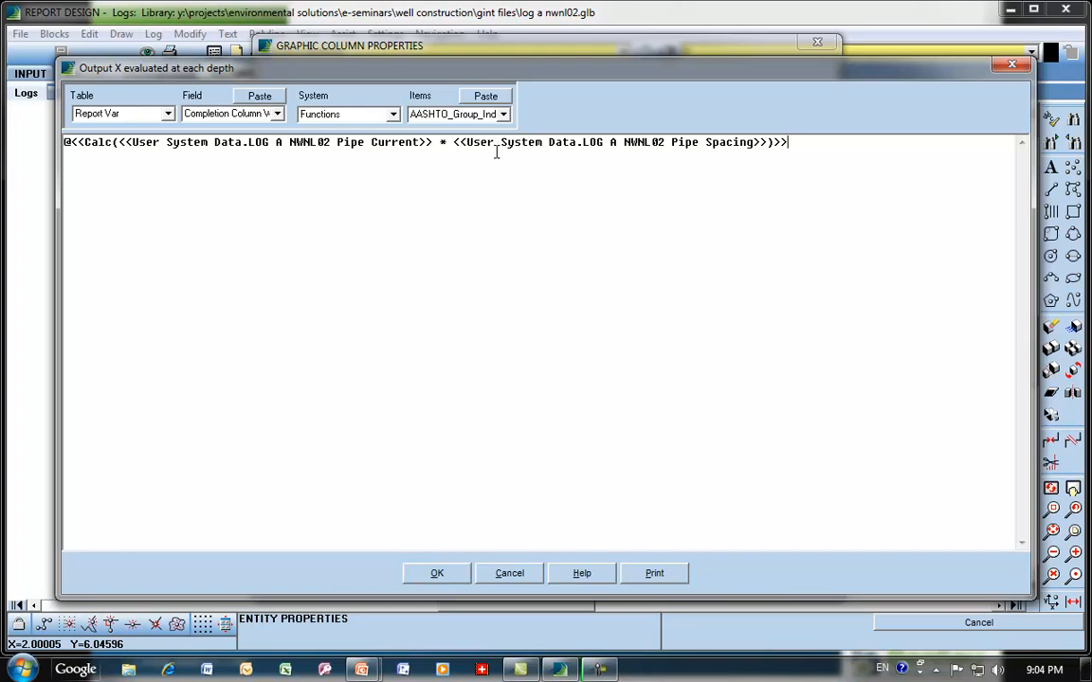
{"action": "left_click", "coordinate": [465, 142]}
{"action": "left_click_drag", "start_coordinate": [466, 142], "coordinate": [576, 142]}
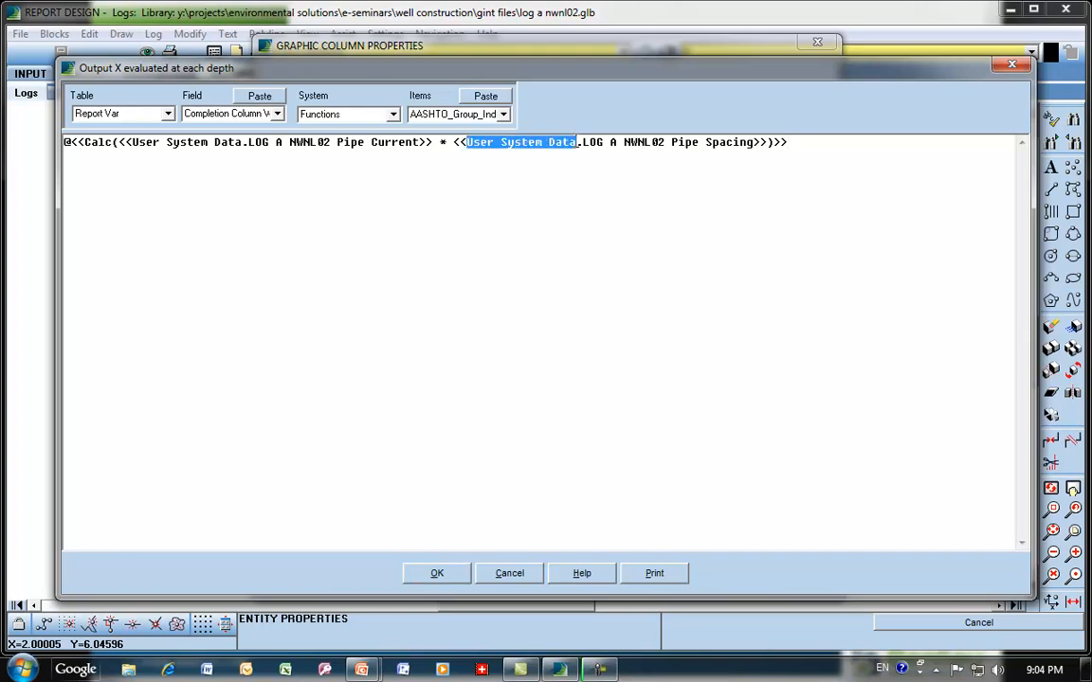
{"action": "left_click", "coordinate": [589, 143]}
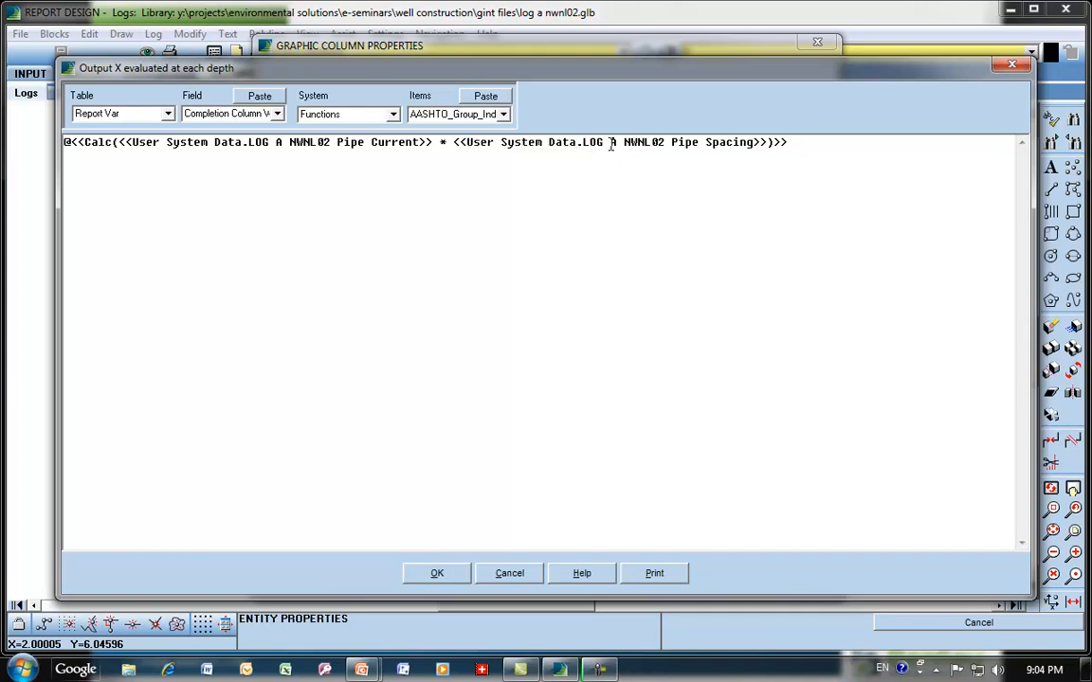
Step: Expand the LOG A NWNL02 Pipe Spacing reference on its own line and examine its Completion Column Width and PIPE.ItemKey terms
{"action": "right_click", "coordinate": [587, 146]}
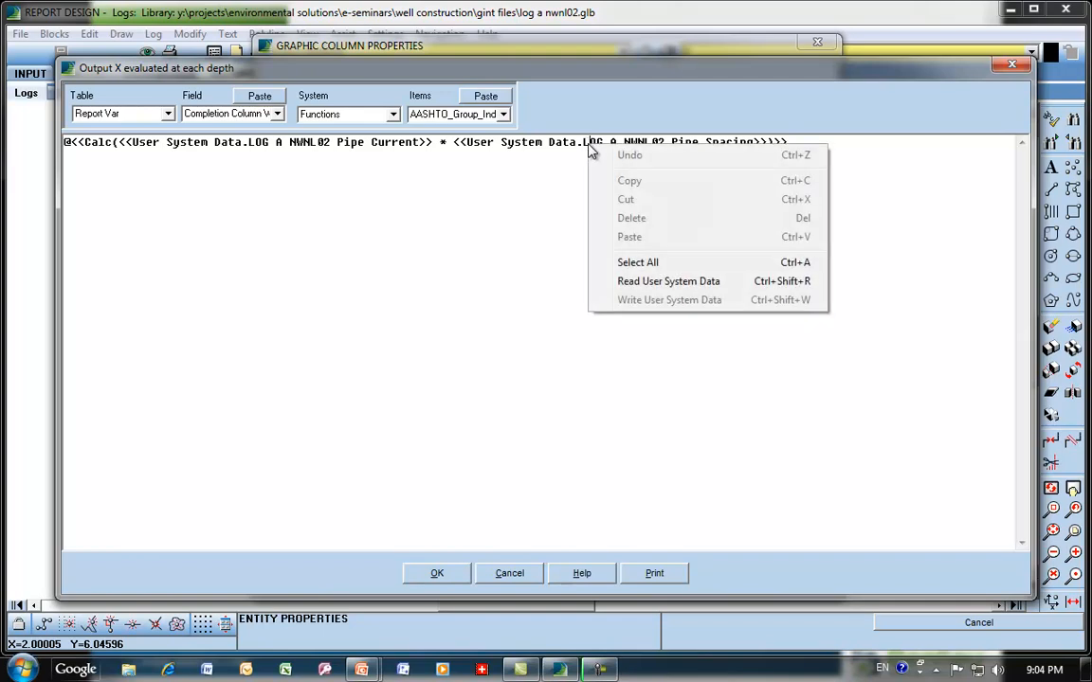
{"action": "left_click", "coordinate": [676, 283]}
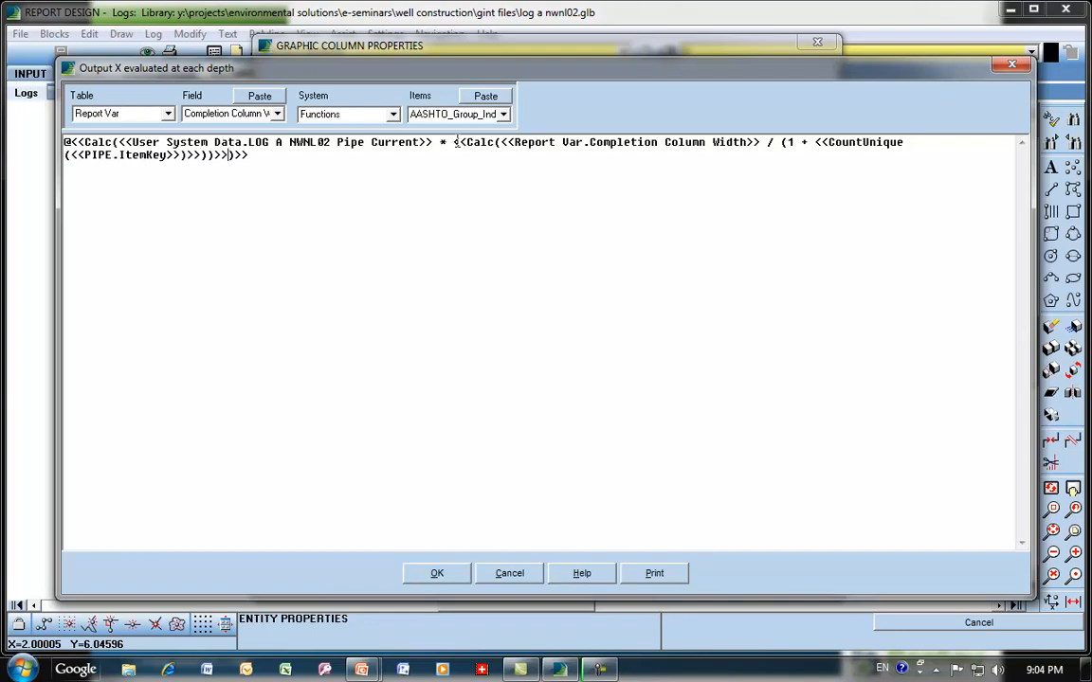
{"action": "key", "text": "Return"}
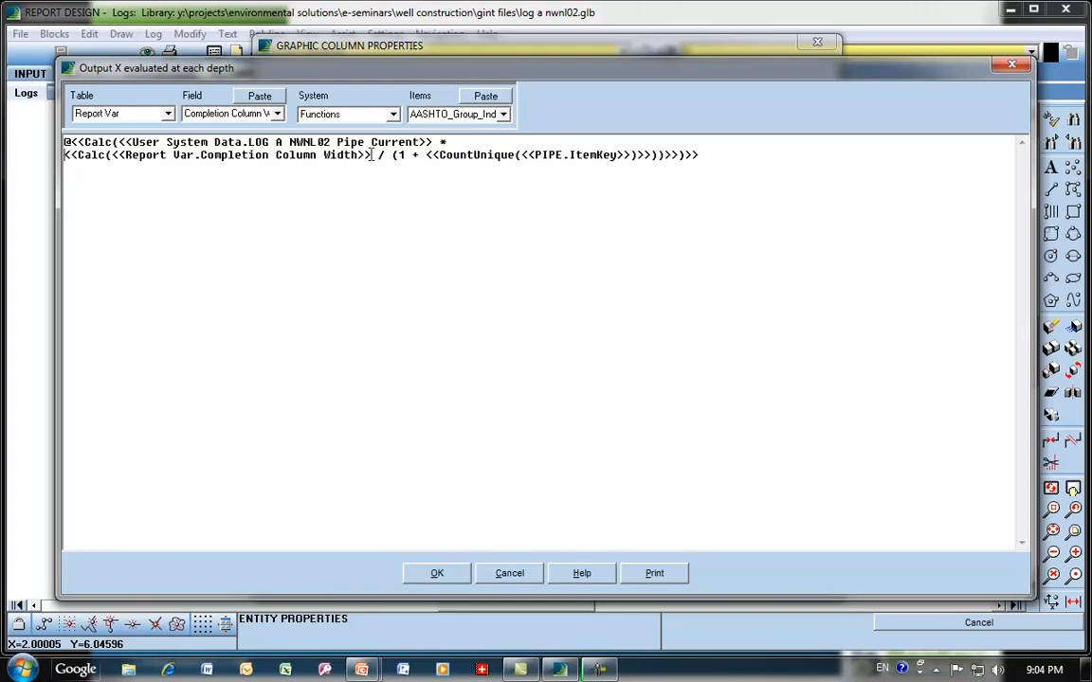
{"action": "left_click_drag", "start_coordinate": [371, 154], "coordinate": [112, 154]}
{"action": "double_click", "coordinate": [594, 156]}
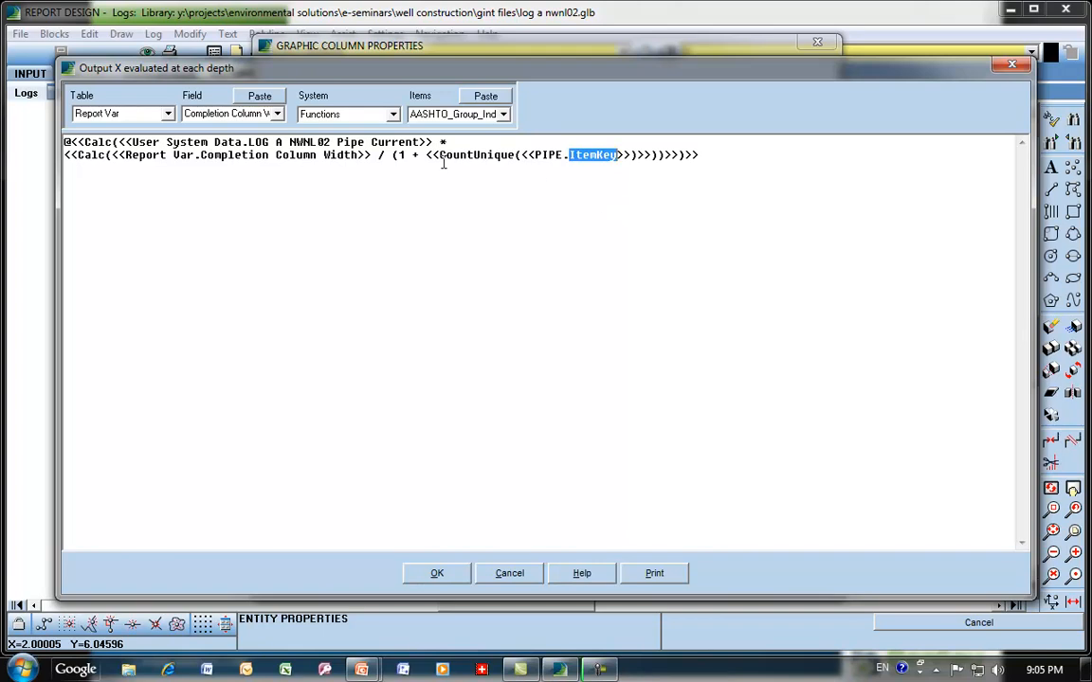
Step: Expand the LOG A NWNL02 Pipe Current reference into its SqlCount query, examine the full expression, and discard the expansions
{"action": "left_click", "coordinate": [242, 143]}
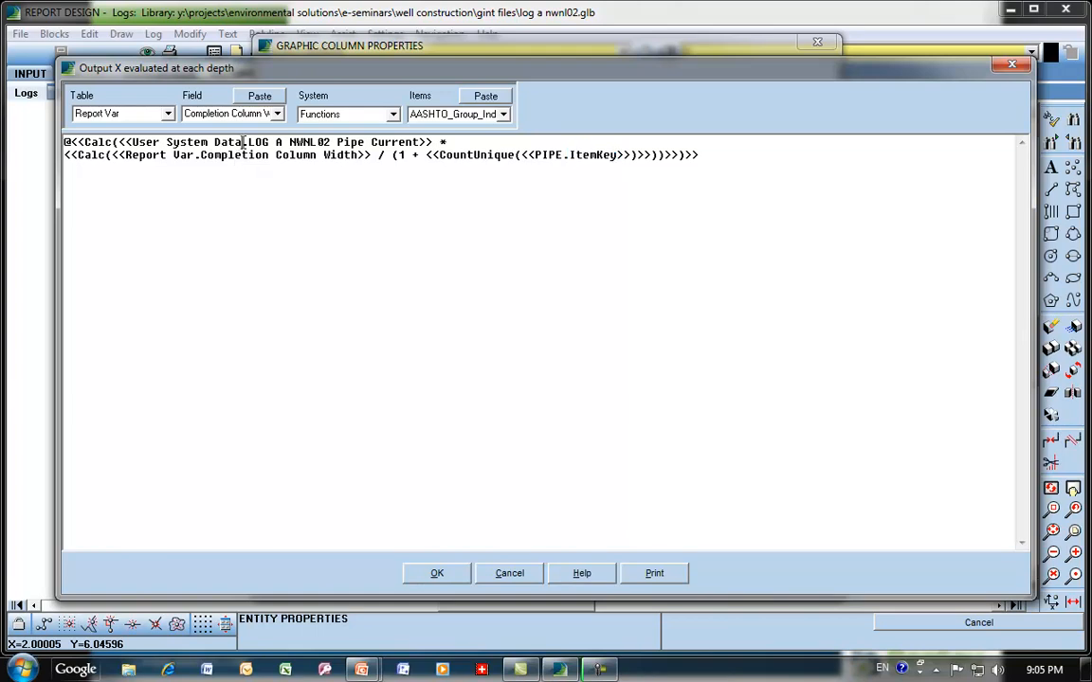
{"action": "right_click", "coordinate": [243, 143]}
{"action": "left_click", "coordinate": [312, 280]}
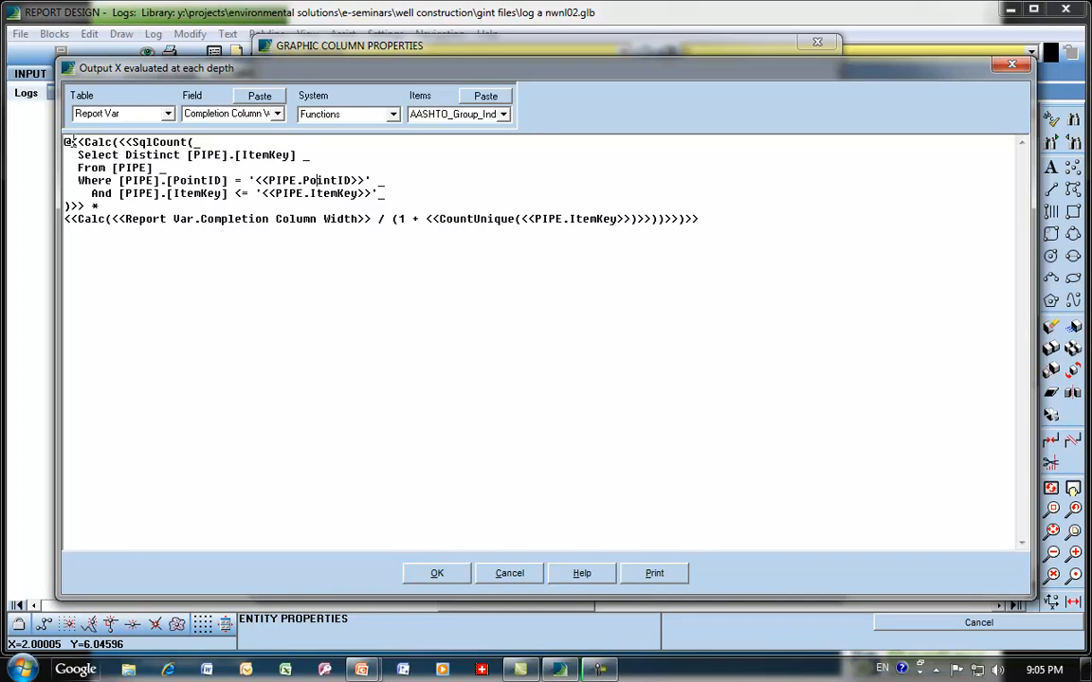
{"action": "left_click_drag", "start_coordinate": [72, 143], "coordinate": [59, 143]}
{"action": "left_click", "coordinate": [509, 573]}
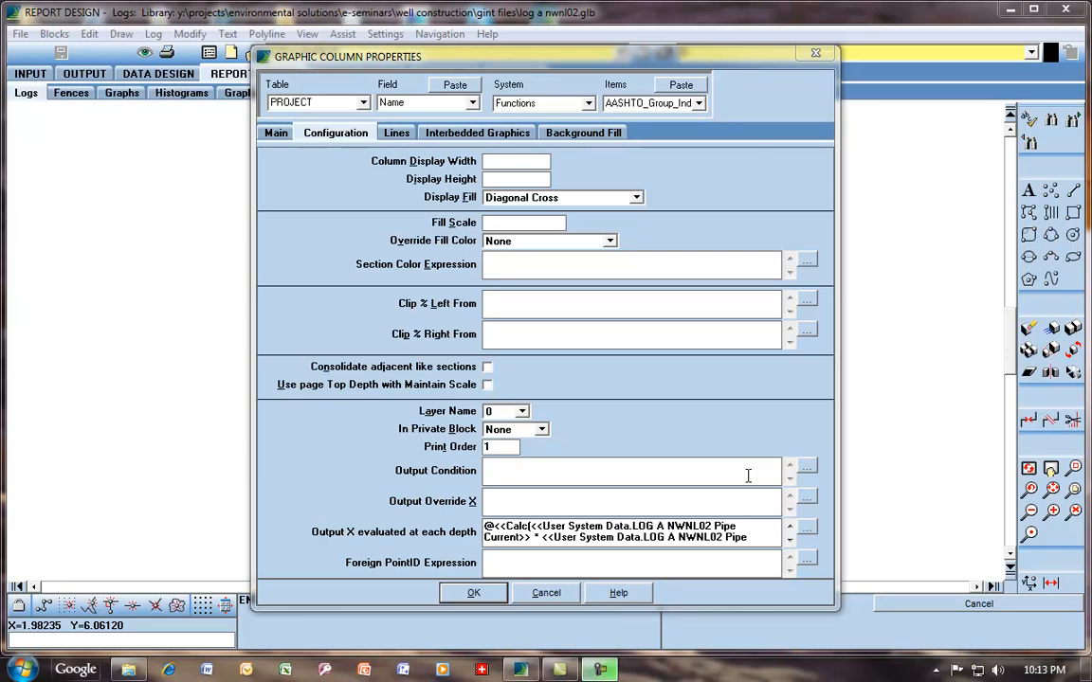
Step: Examine the pipe column's Print Order, Fill Type expression and Background Fill settings
{"action": "double_click", "coordinate": [487, 446]}
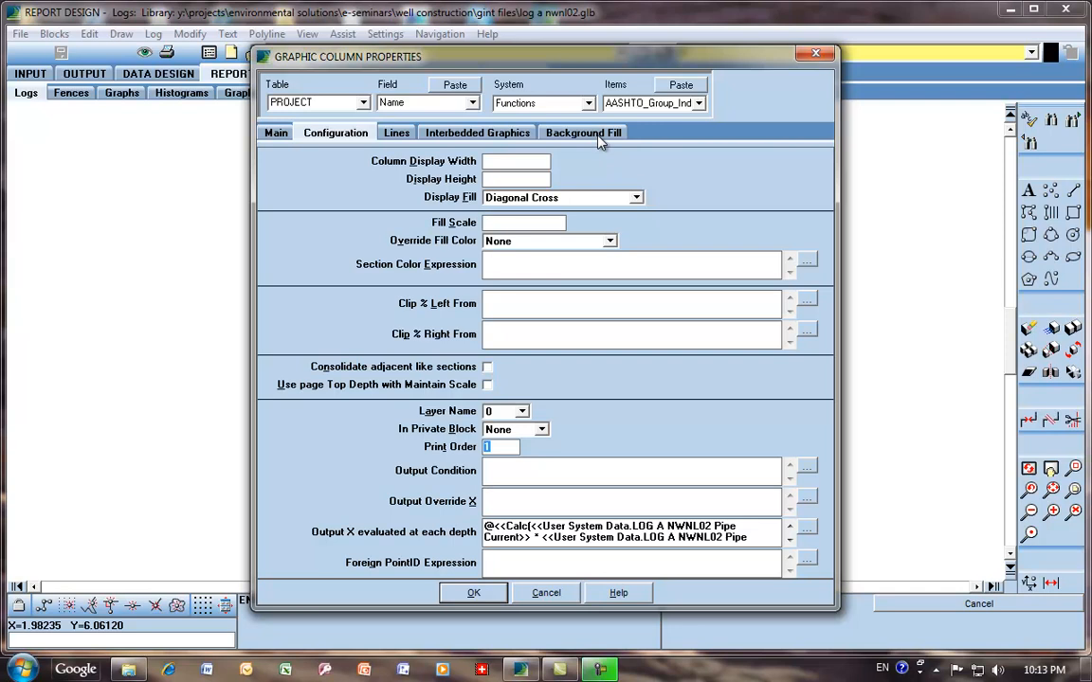
{"action": "left_click", "coordinate": [276, 130]}
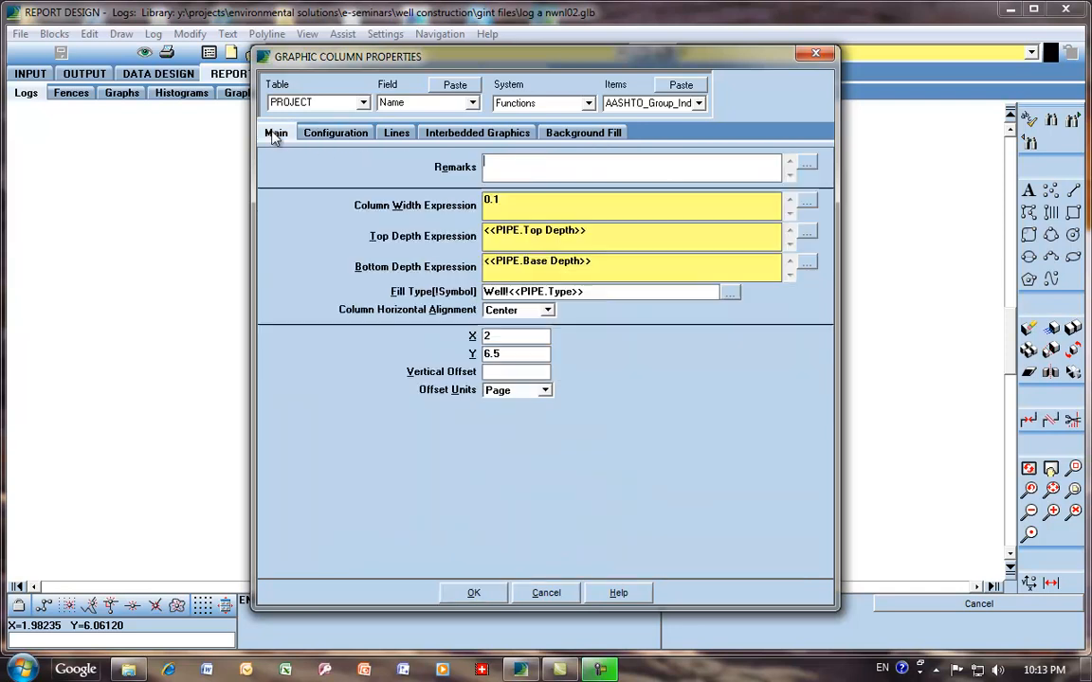
{"action": "left_click_drag", "start_coordinate": [588, 293], "coordinate": [484, 293]}
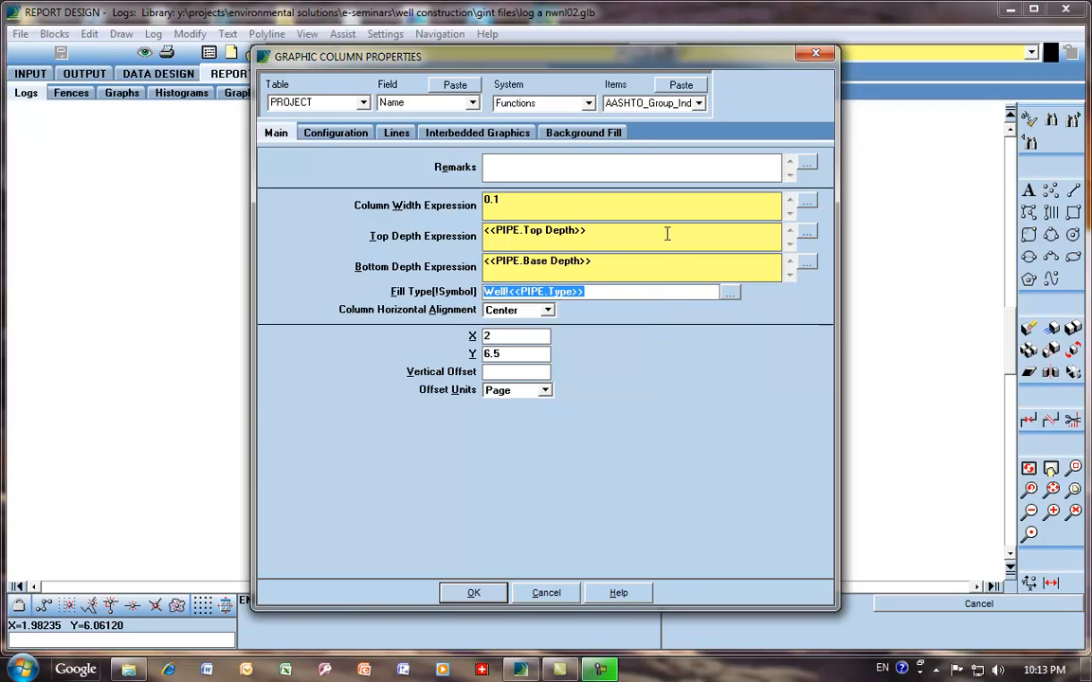
{"action": "left_click", "coordinate": [611, 134]}
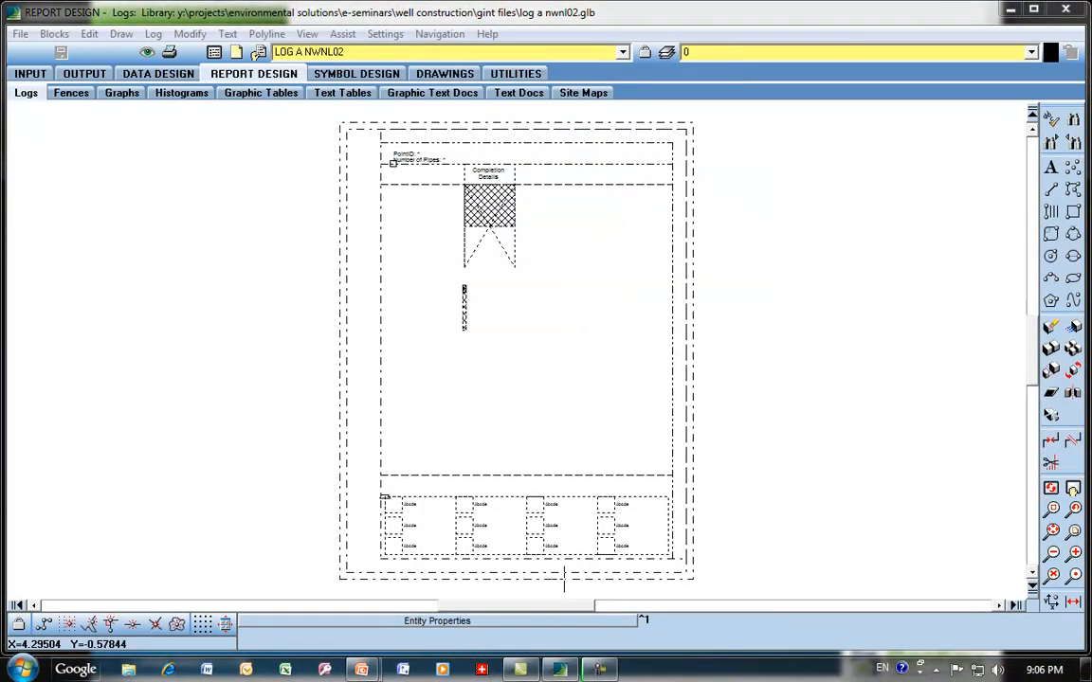
Step: Examine the Completion Column Width user report variable in the log report's properties, and leave without changes
{"action": "left_click", "coordinate": [258, 54]}
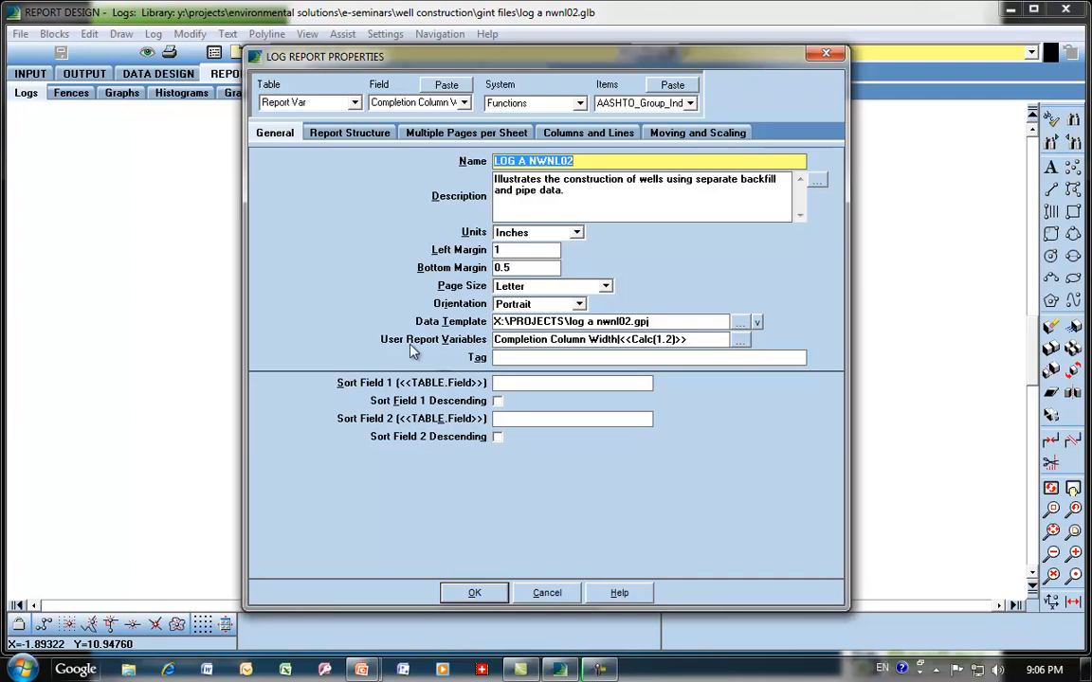
{"action": "left_click", "coordinate": [740, 339]}
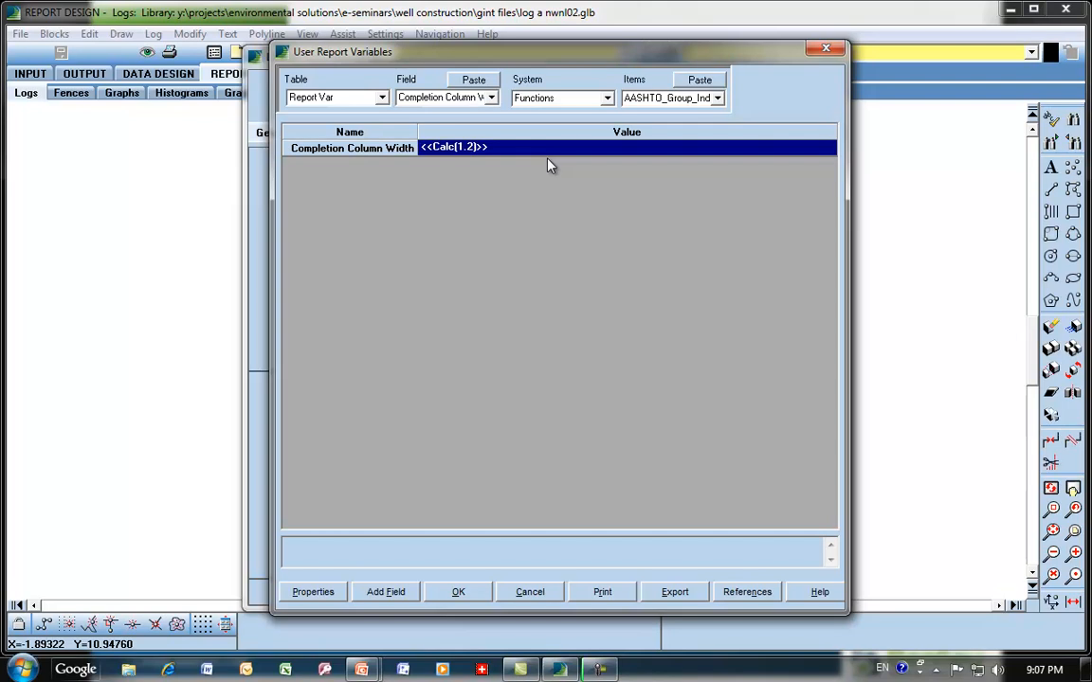
{"action": "left_click", "coordinate": [532, 590]}
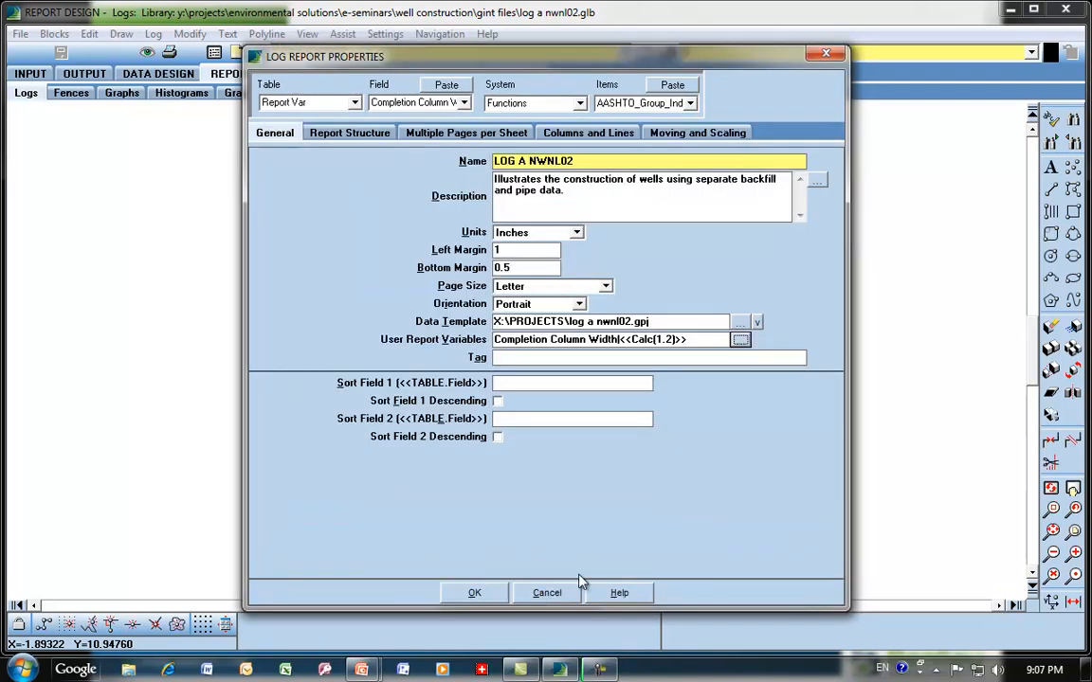
{"action": "left_click", "coordinate": [542, 588]}
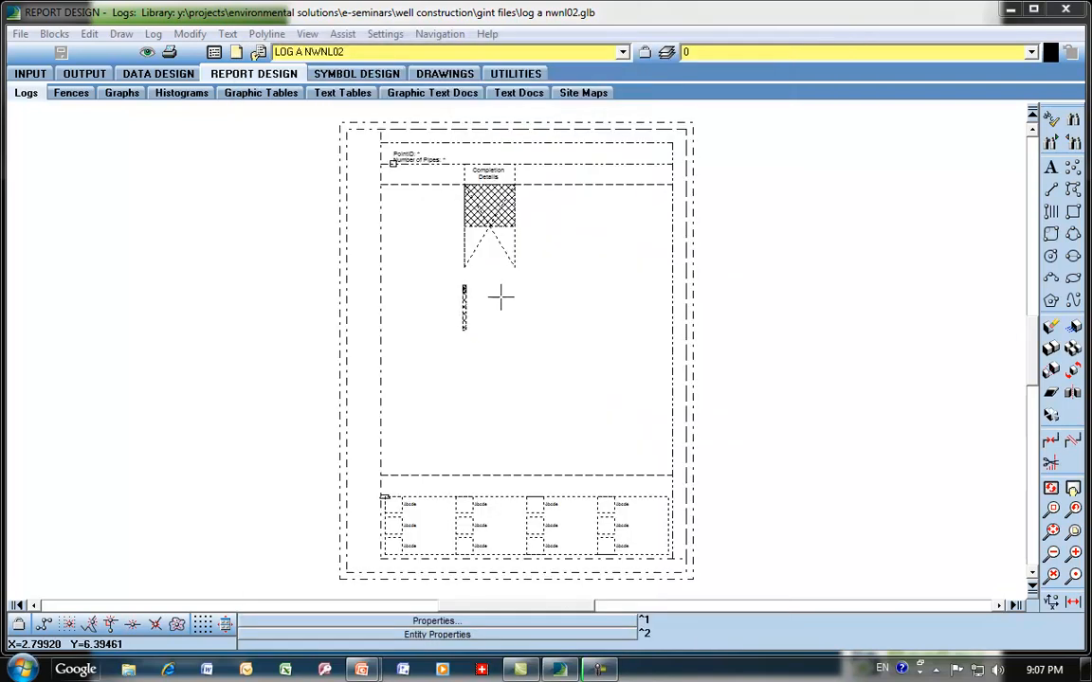
Step: Open the library's User System Data and examine the LOG A NWNL02 Pipe Spacing and Pipe Current expressions
{"action": "left_click", "coordinate": [172, 76]}
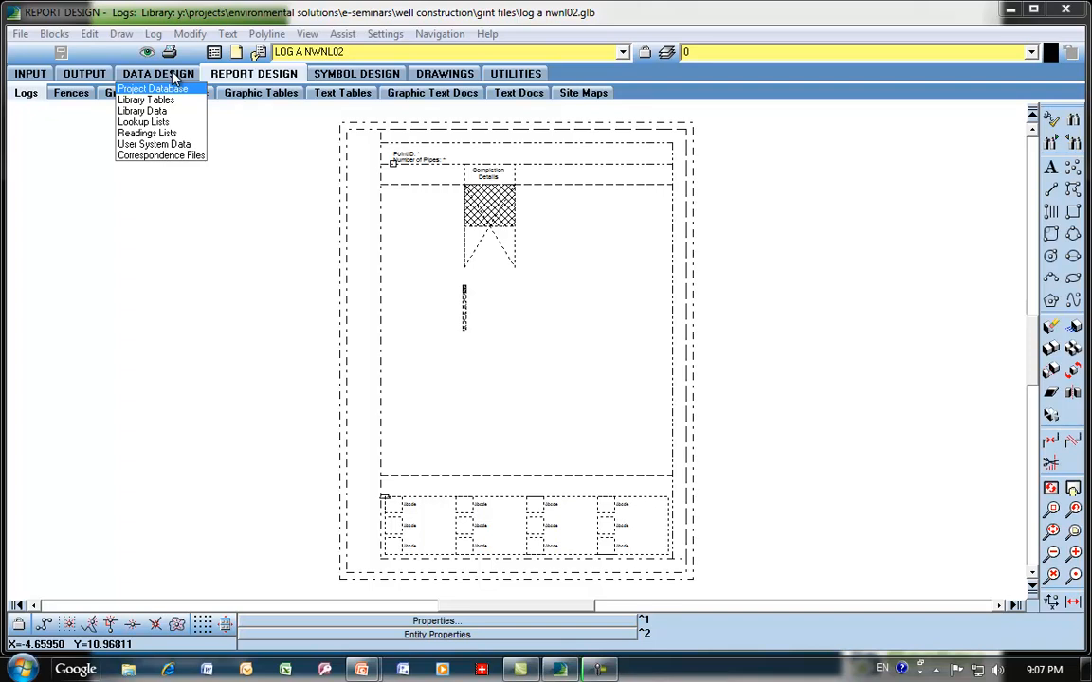
{"action": "left_click", "coordinate": [151, 144]}
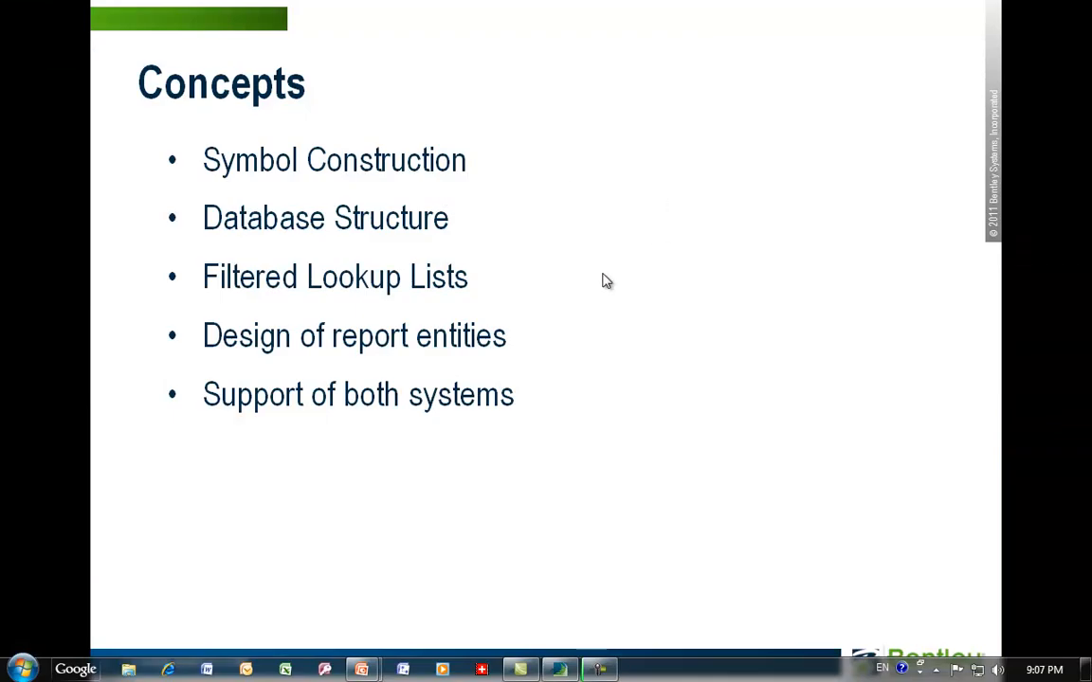
{"action": "left_click", "coordinate": [561, 669]}
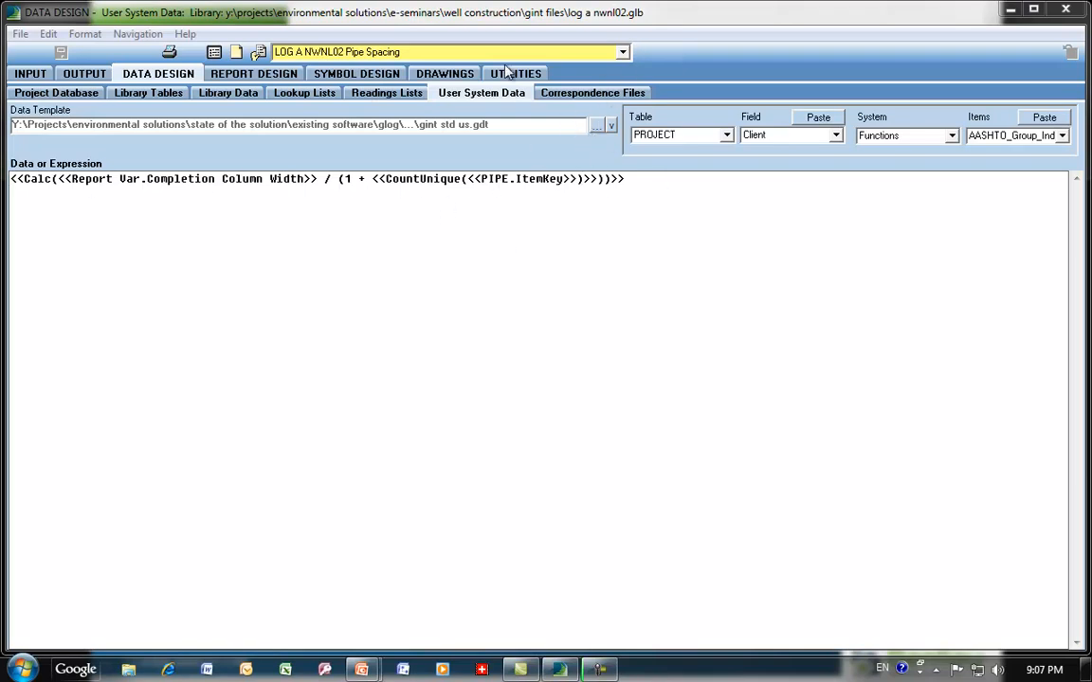
{"action": "left_click", "coordinate": [621, 52]}
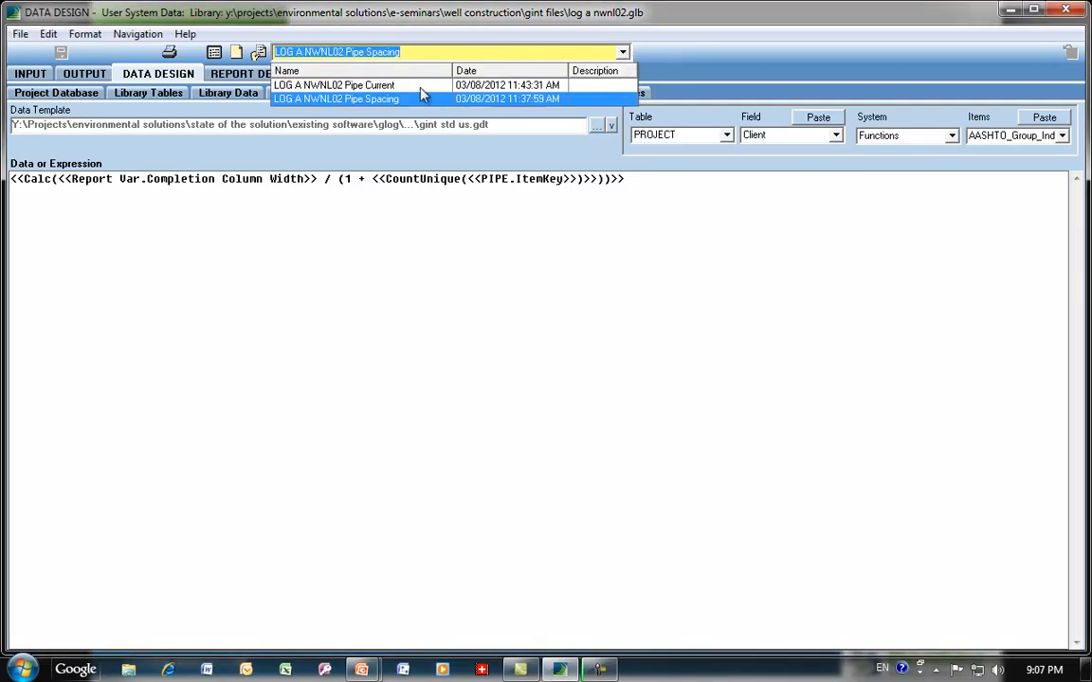
{"action": "left_click", "coordinate": [378, 79]}
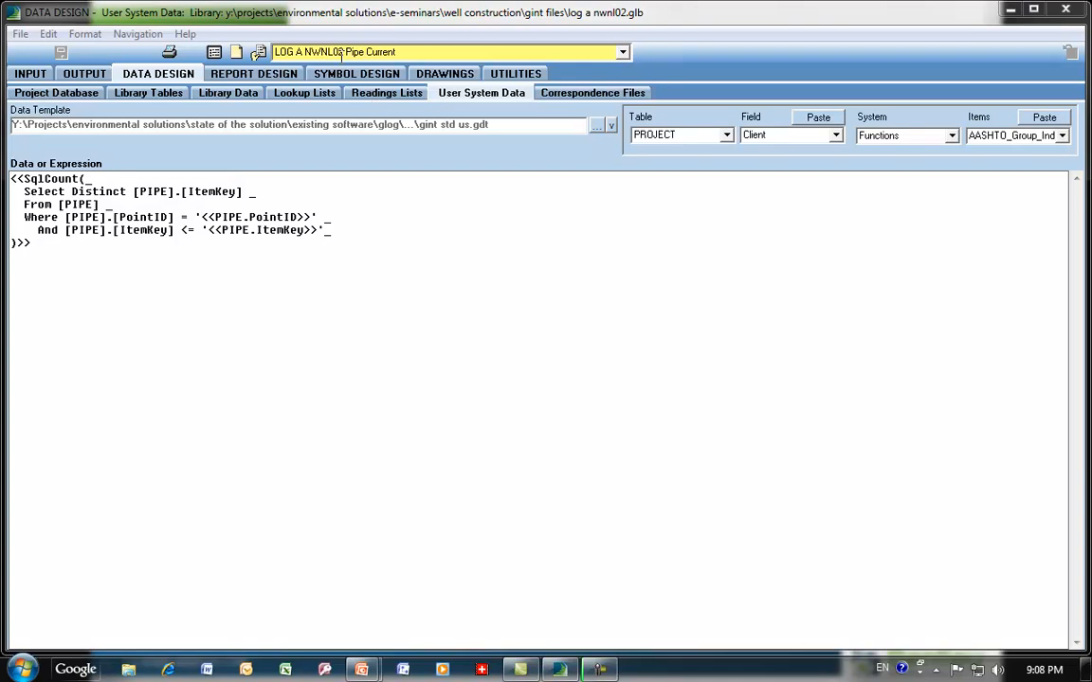
Step: Examine the LOG A NWNL02 prefix in the Pipe Current page's name property, and close the properties without changes
{"action": "left_click", "coordinate": [236, 52]}
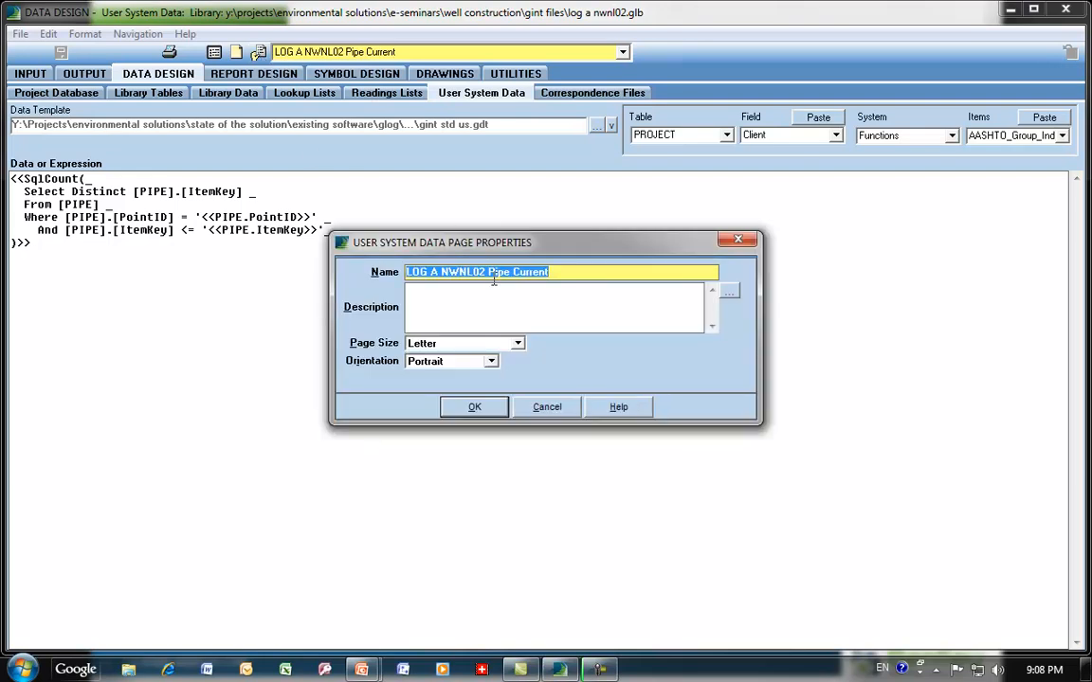
{"action": "left_click_drag", "start_coordinate": [489, 273], "coordinate": [382, 275]}
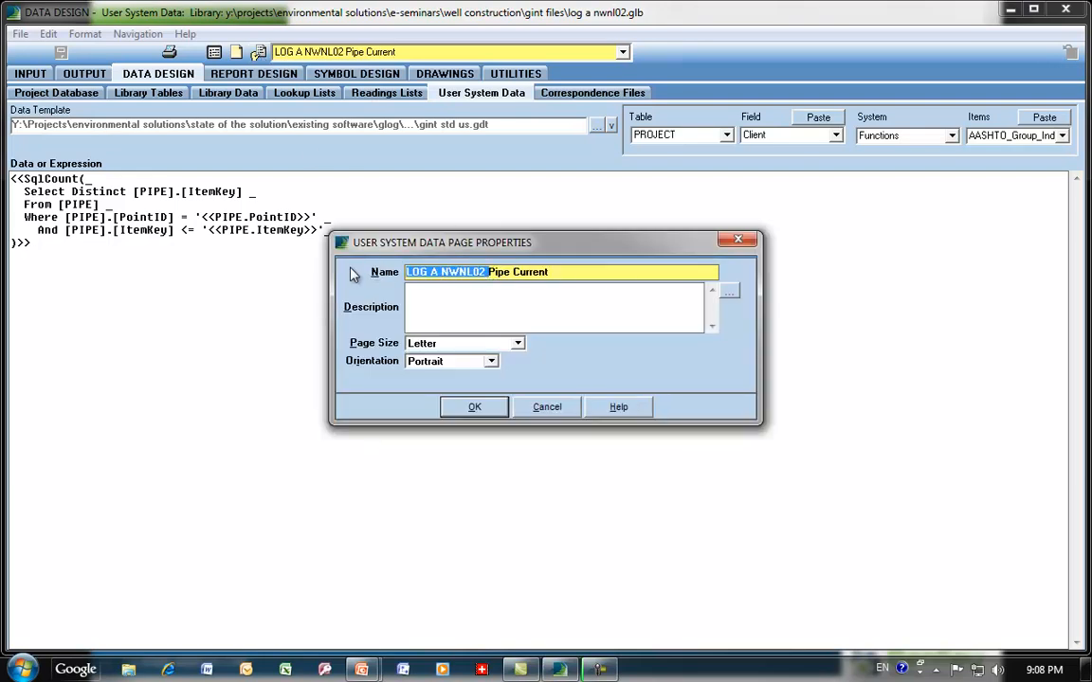
{"action": "left_click", "coordinate": [547, 407]}
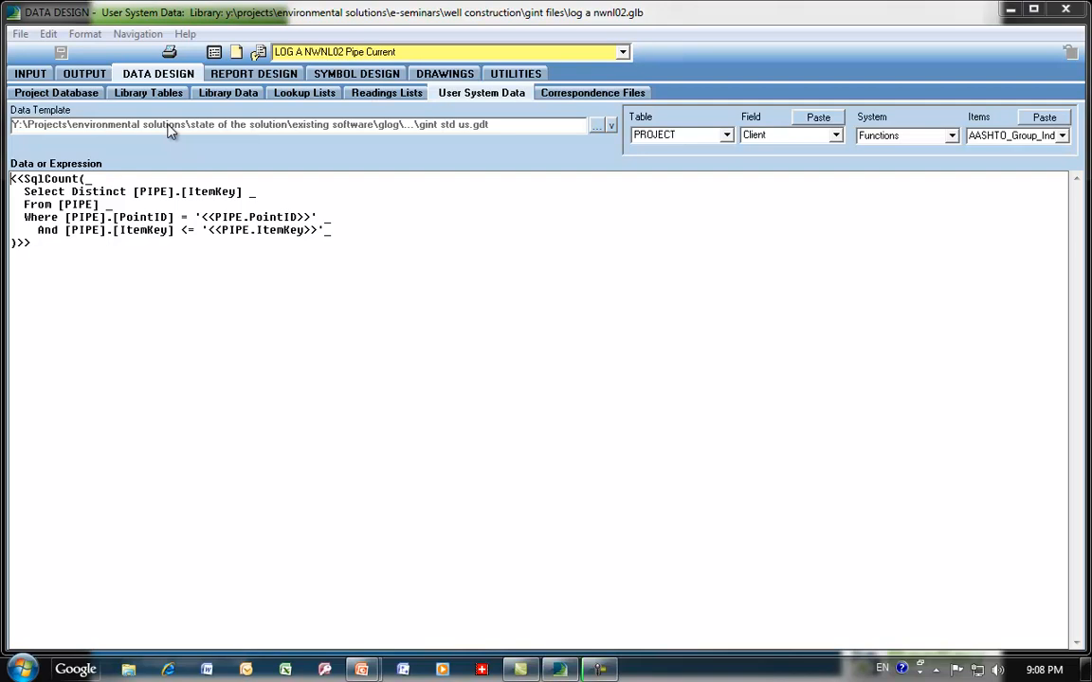
Step: Return to the log report design and open the gINT library "log a ewnn02 modified.glb"
{"action": "left_click", "coordinate": [207, 75]}
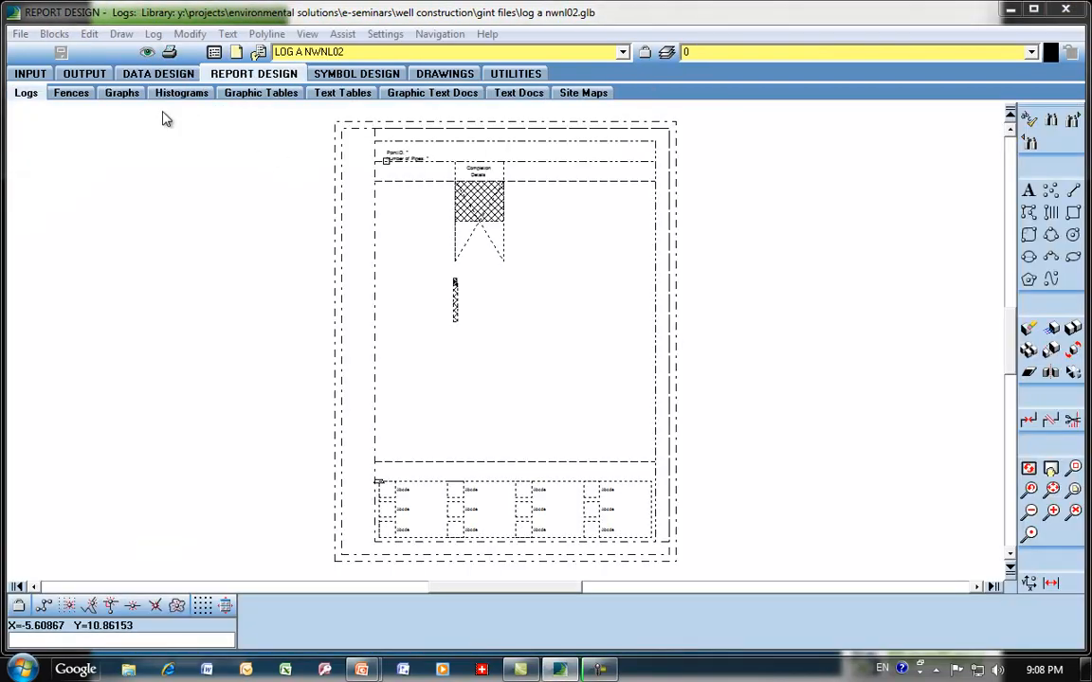
{"action": "left_click", "coordinate": [20, 34]}
{"action": "left_click", "coordinate": [76, 73]}
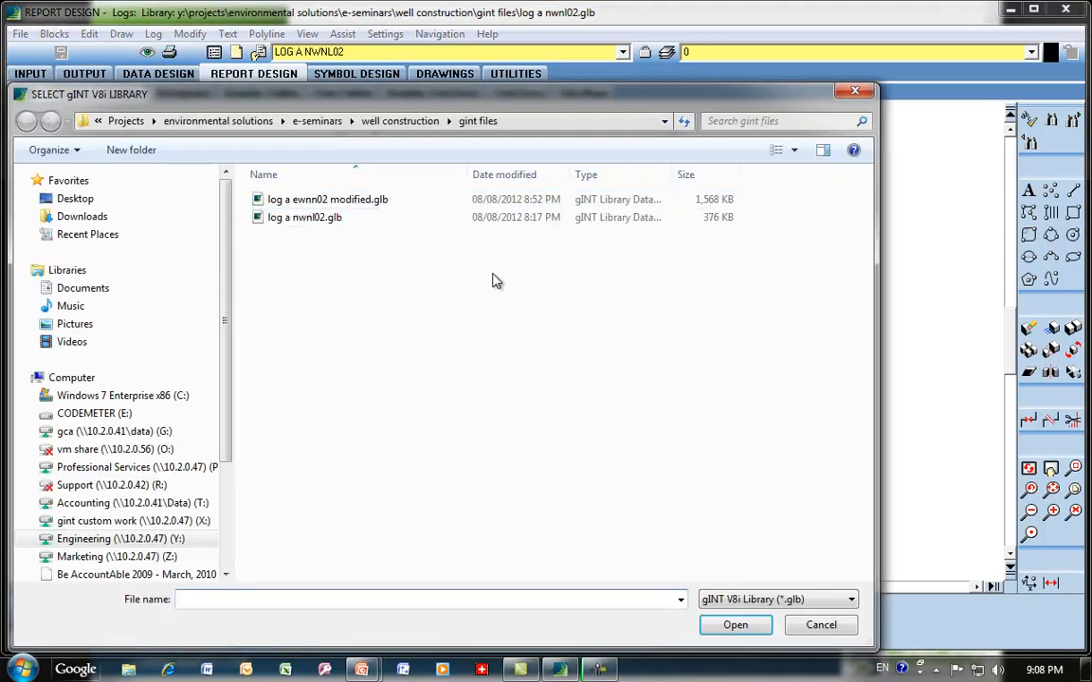
{"action": "left_click", "coordinate": [372, 207]}
{"action": "double_click", "coordinate": [372, 207]}
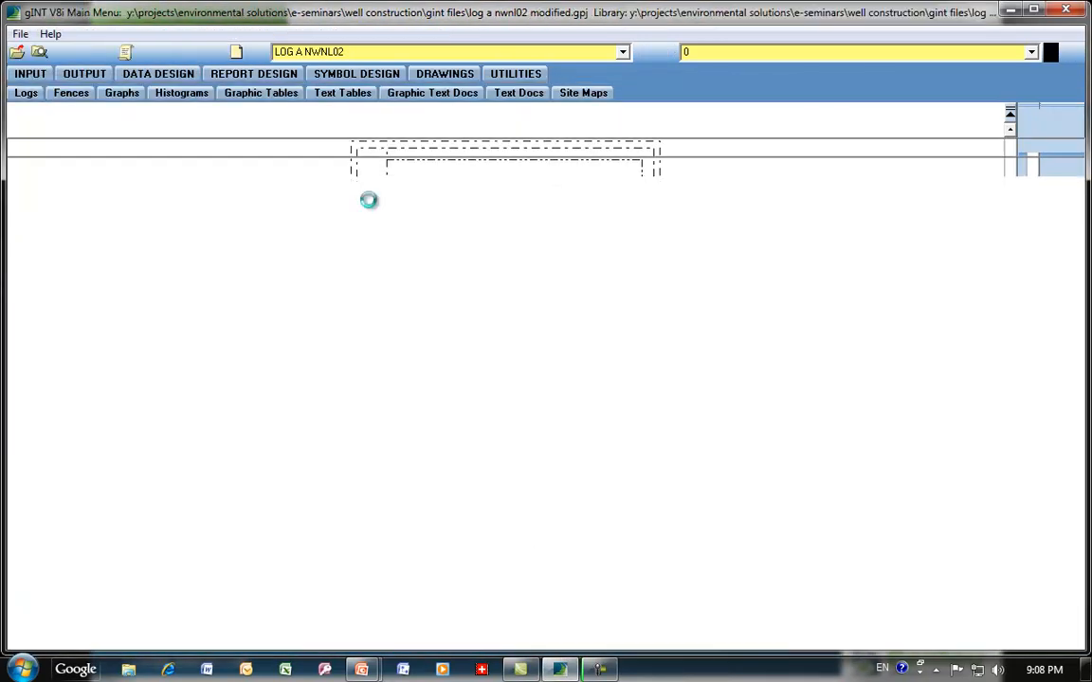
Step: Look over the LOG A EWNN02 log report design, and open the SUPPORTS BOTH TYPES OF WELLS report
{"action": "left_click", "coordinate": [622, 52]}
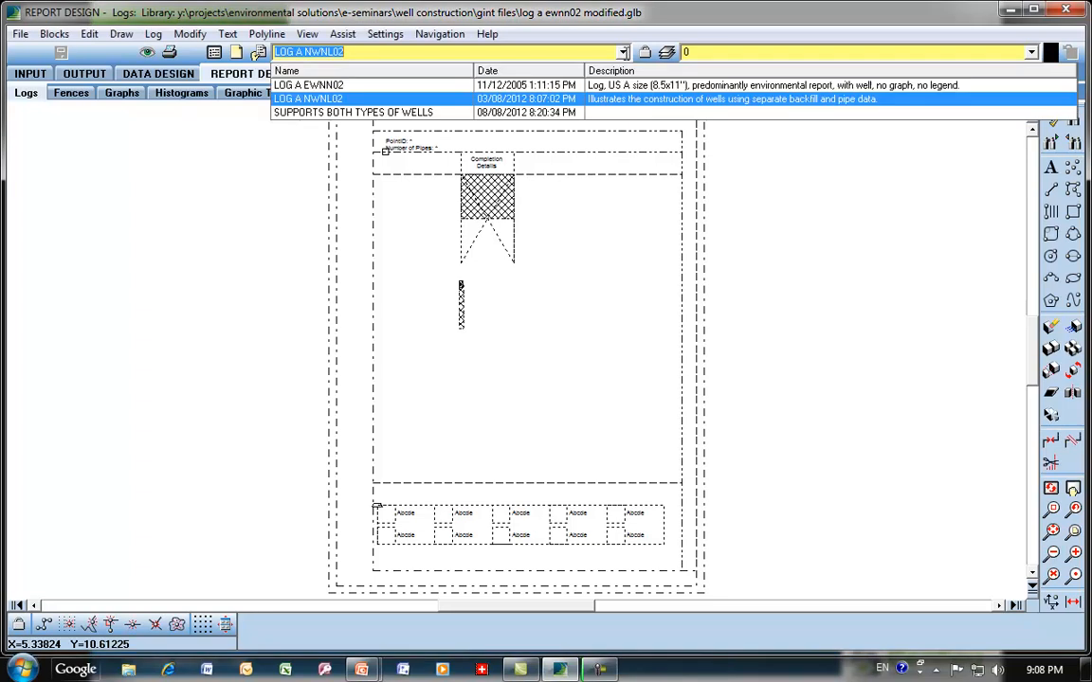
{"action": "left_click", "coordinate": [313, 82]}
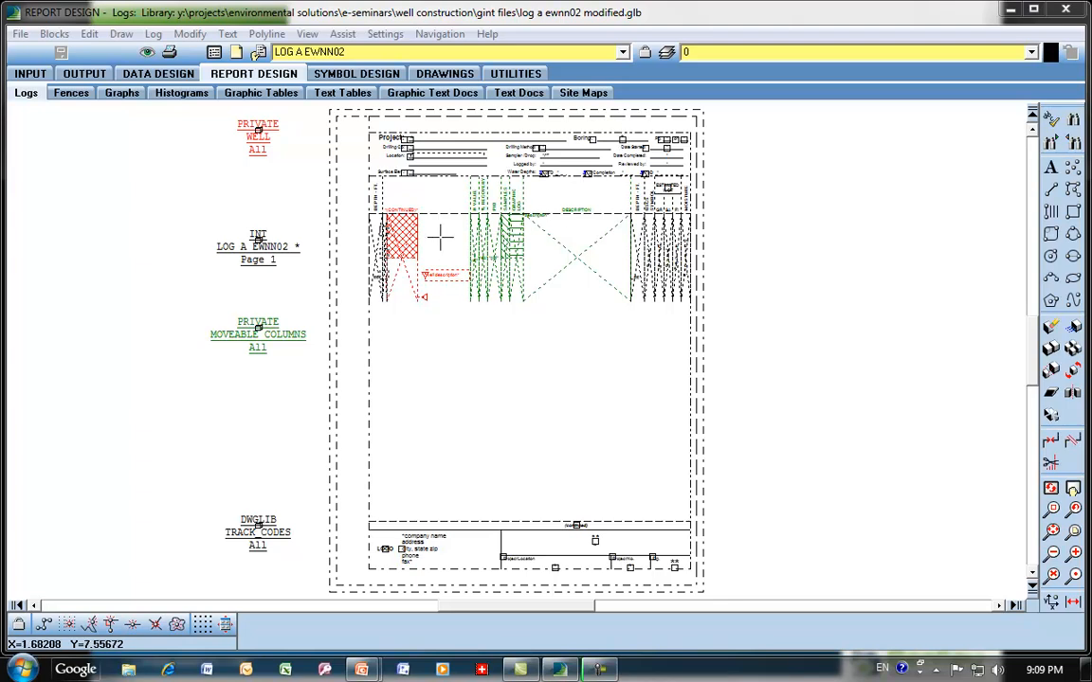
{"action": "left_click", "coordinate": [623, 52]}
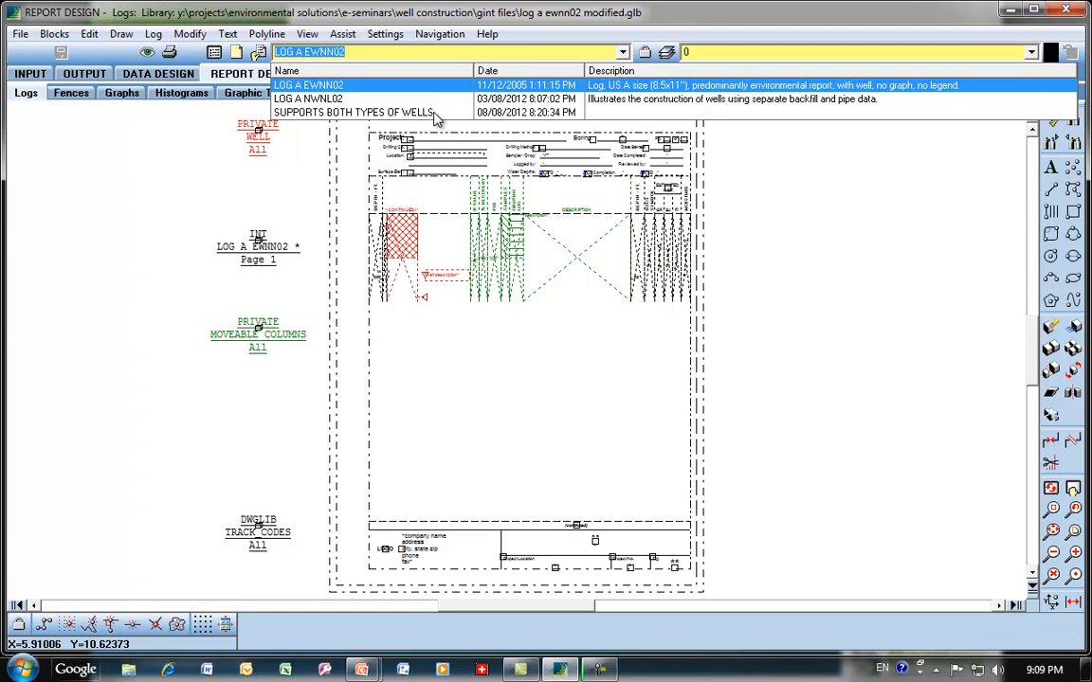
{"action": "left_click", "coordinate": [379, 111]}
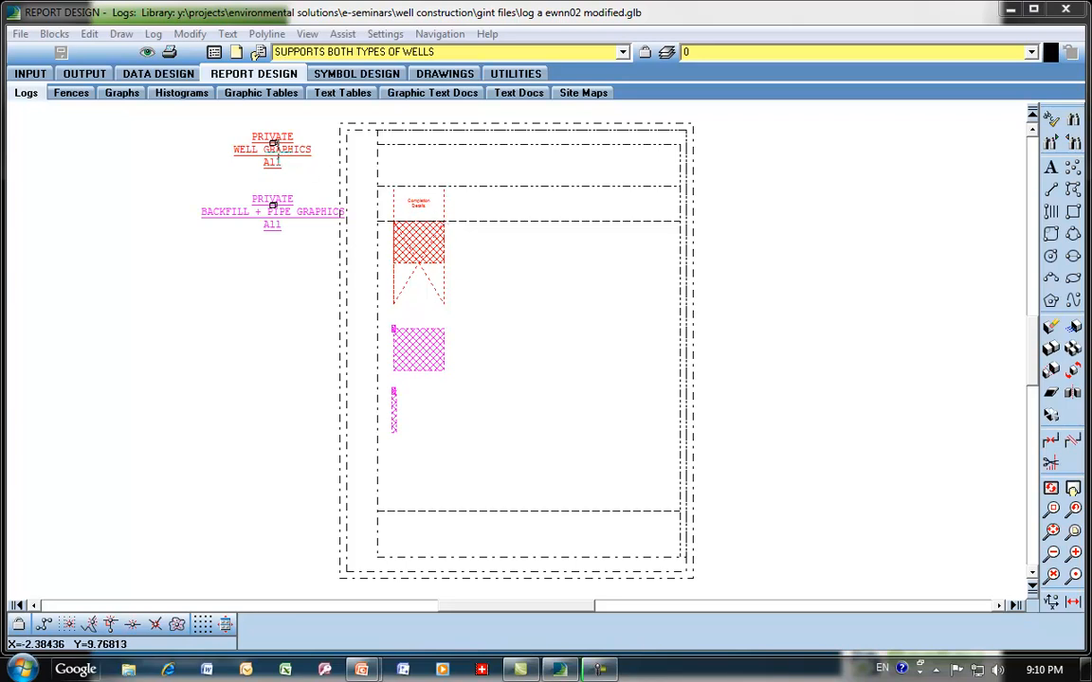
Step: Examine the WELL.Graphic field test in the WELL GRAPHICS block's output condition, and close its properties without changes
{"action": "double_click", "coordinate": [273, 146]}
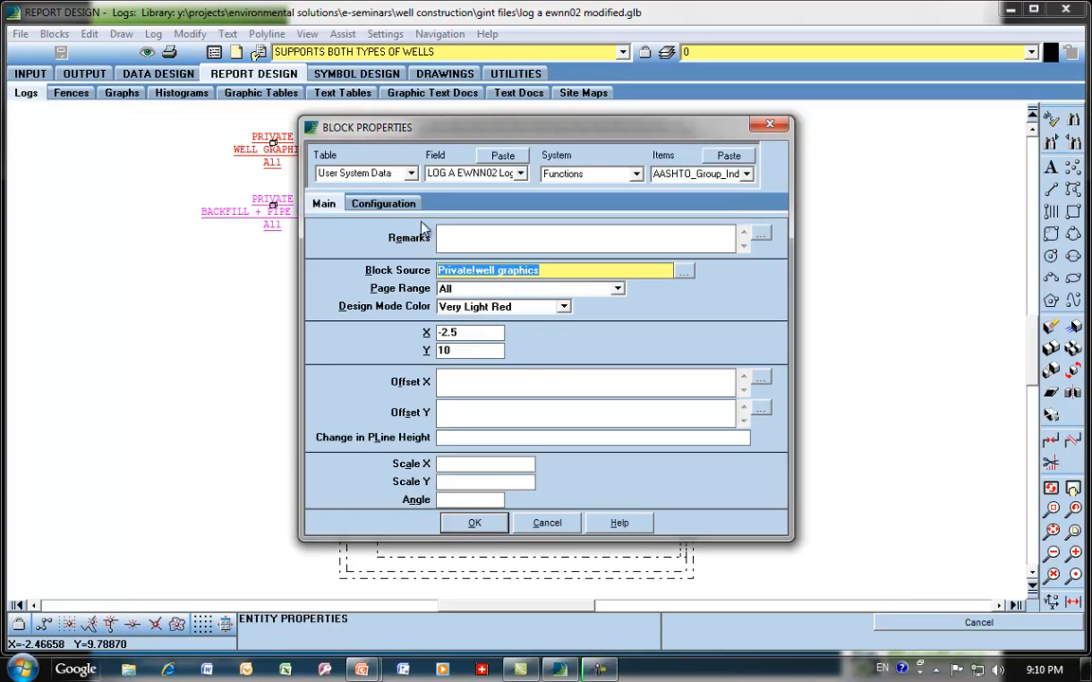
{"action": "left_click", "coordinate": [374, 202]}
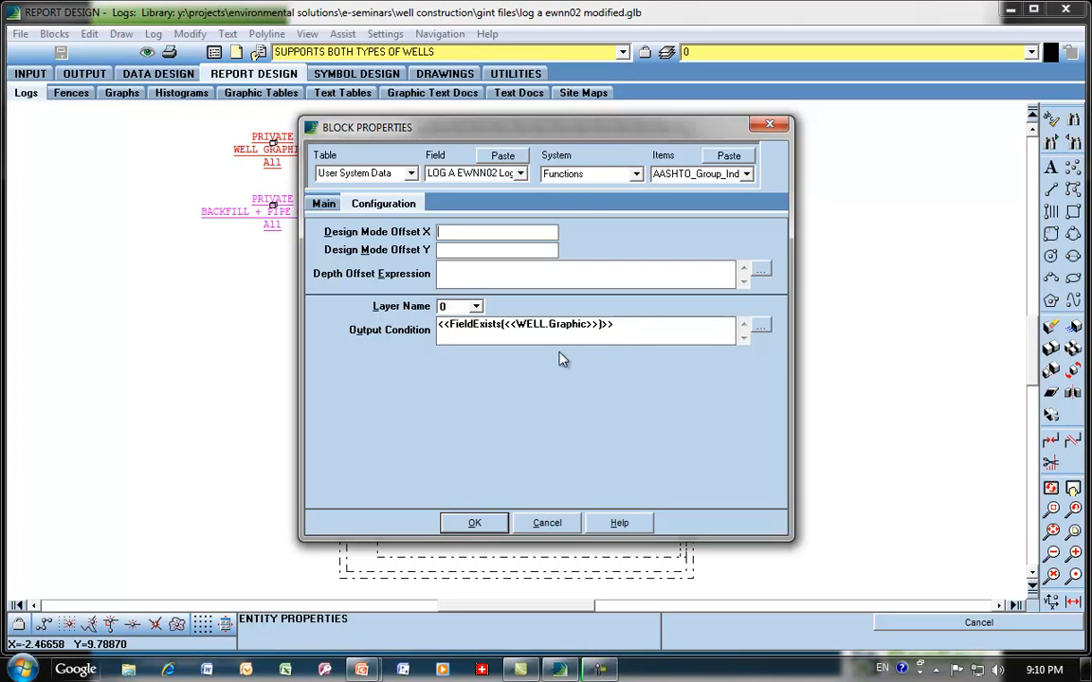
{"action": "left_click_drag", "start_coordinate": [594, 324], "coordinate": [502, 324]}
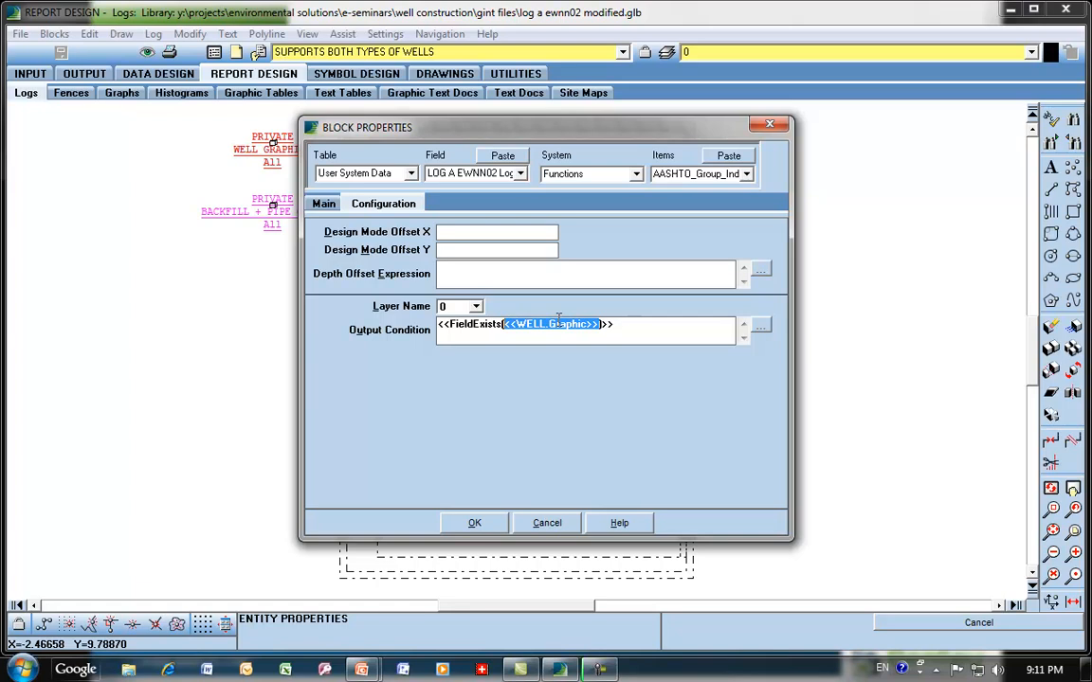
{"action": "left_click", "coordinate": [554, 523]}
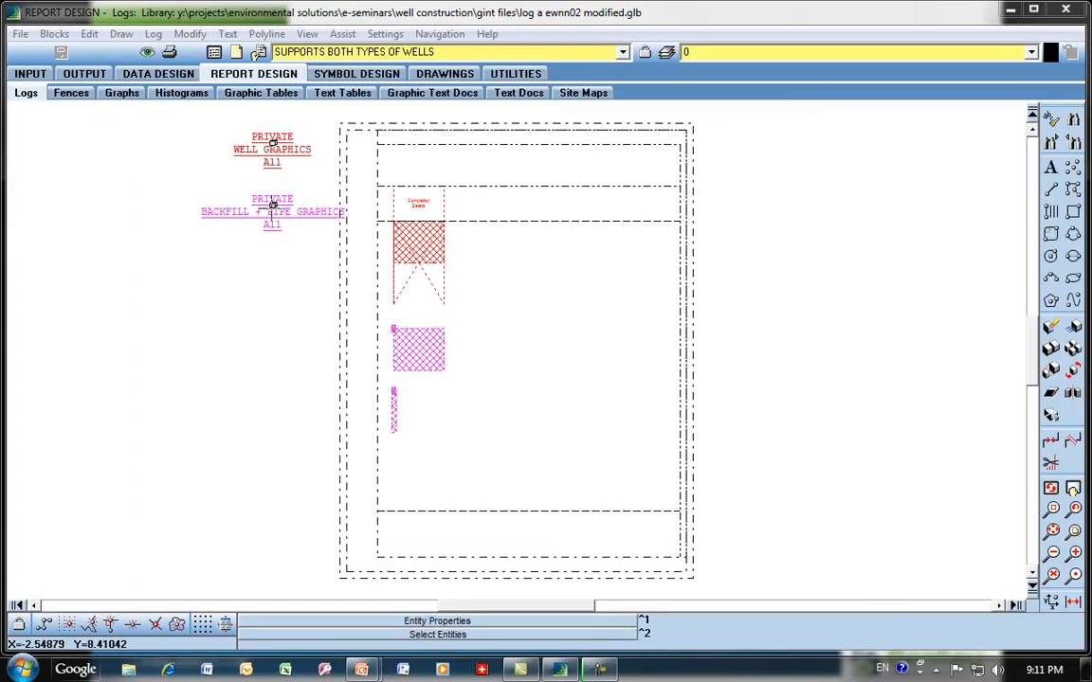
Step: Examine the BACKFILL.Legend field test in the BACKFILL + PIPE GRAPHICS block's output condition, and close its properties without changes
{"action": "double_click", "coordinate": [272, 207]}
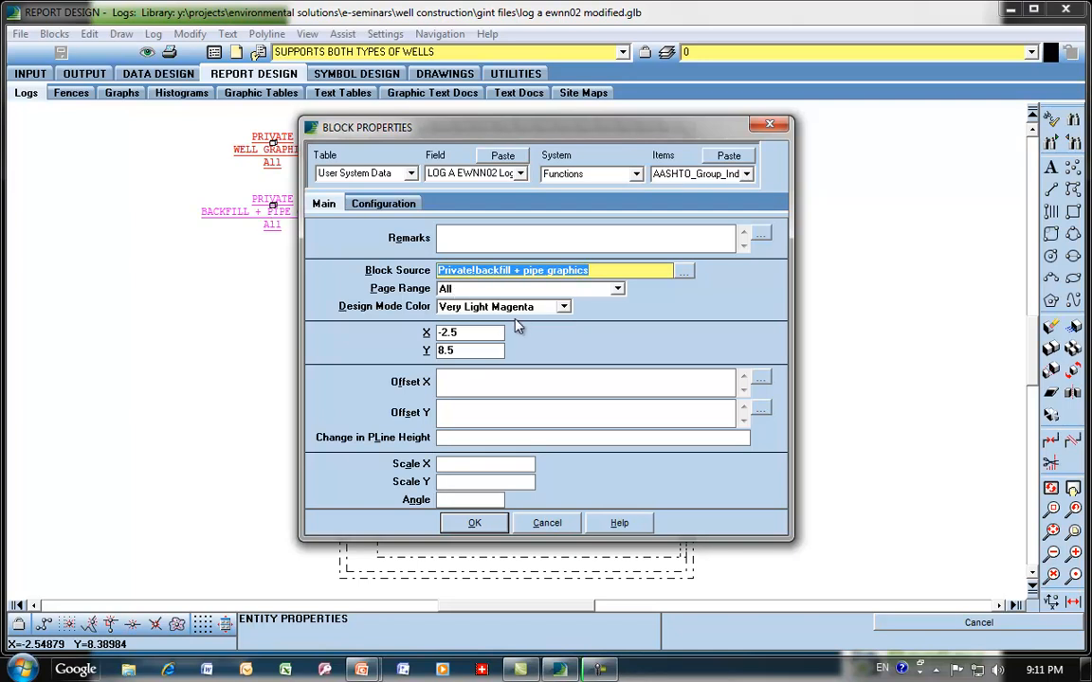
{"action": "left_click", "coordinate": [384, 204]}
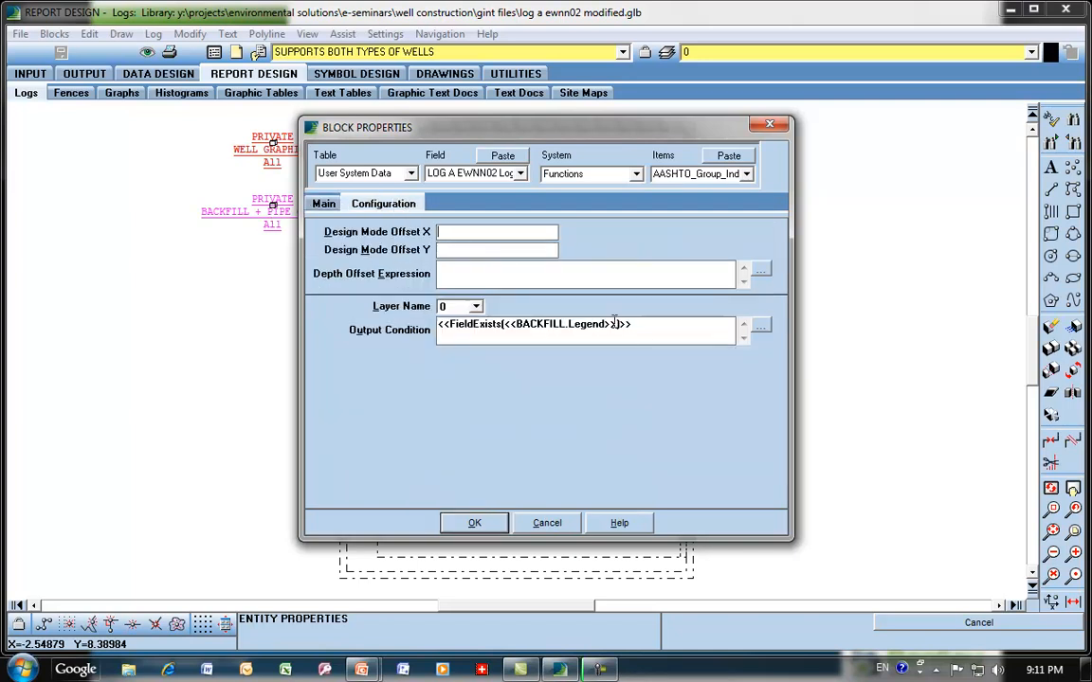
{"action": "left_click_drag", "start_coordinate": [616, 324], "coordinate": [504, 324]}
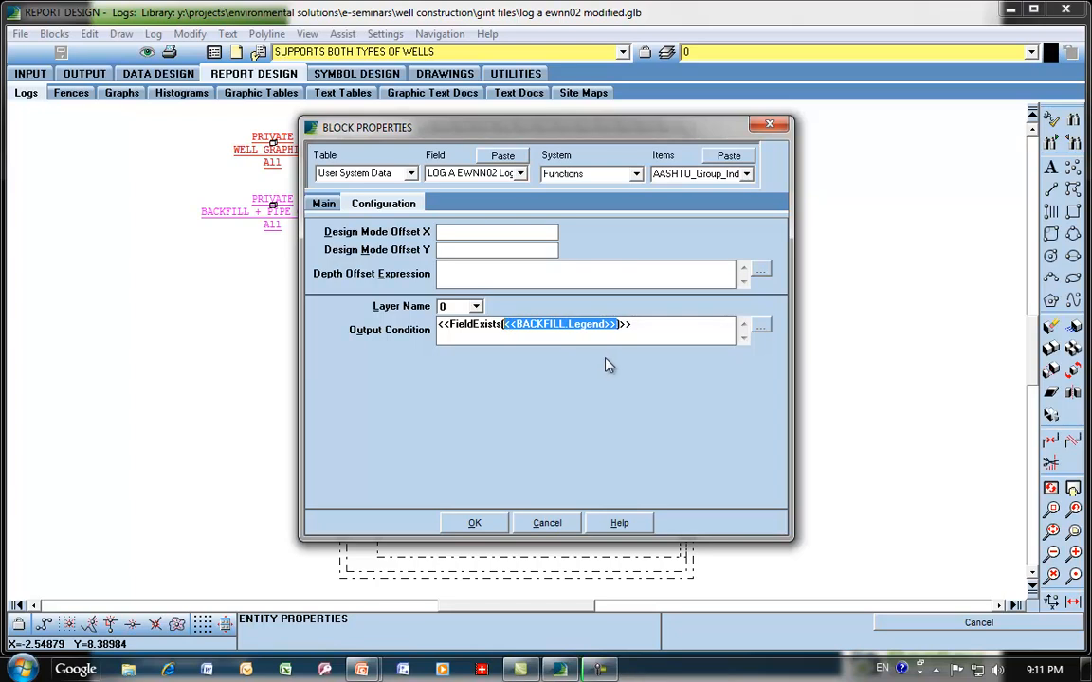
{"action": "left_click", "coordinate": [548, 526]}
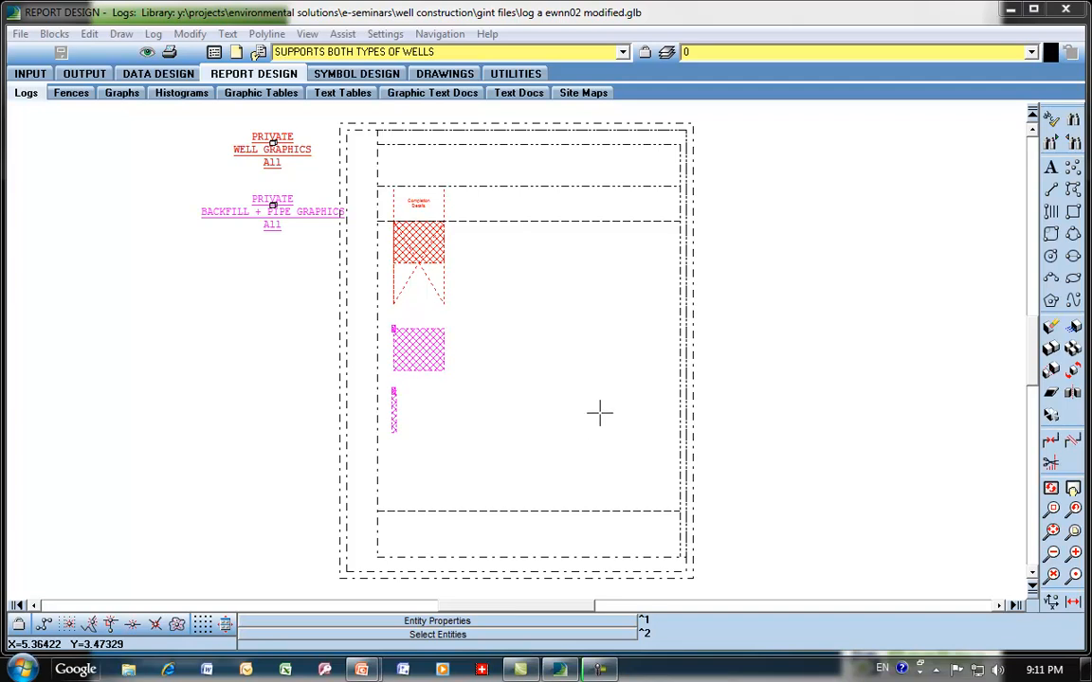
Step: List the library's well symbols in Symbol Design, examine the backfill and pipe symbols, and close the list without changing the current symbol
{"action": "left_click", "coordinate": [357, 73]}
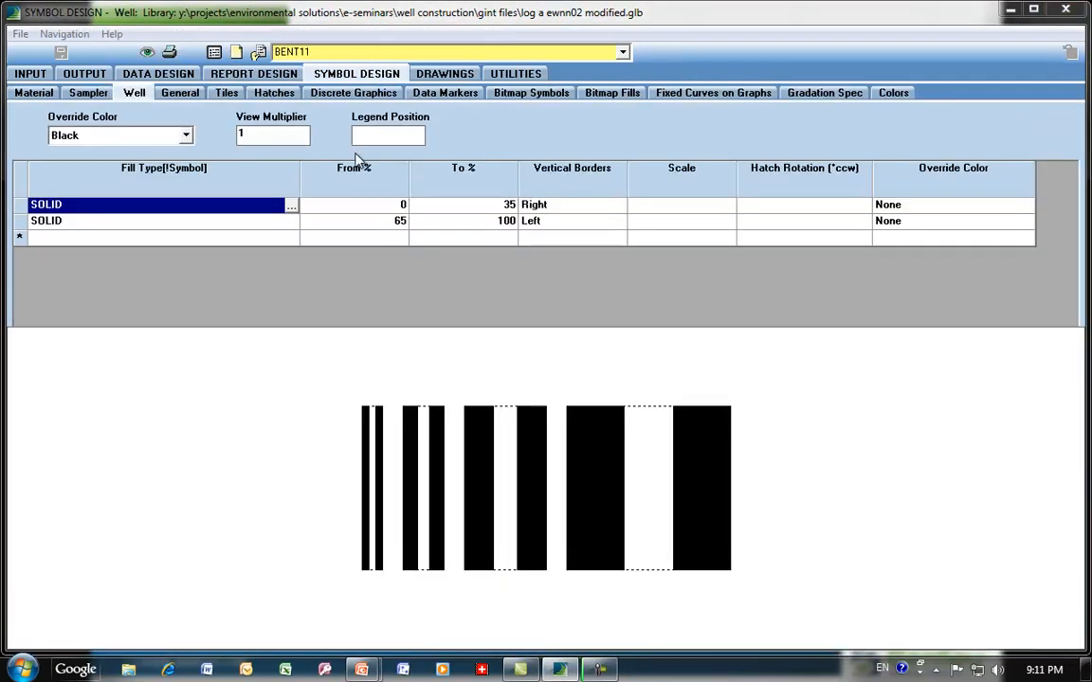
{"action": "left_click", "coordinate": [214, 52]}
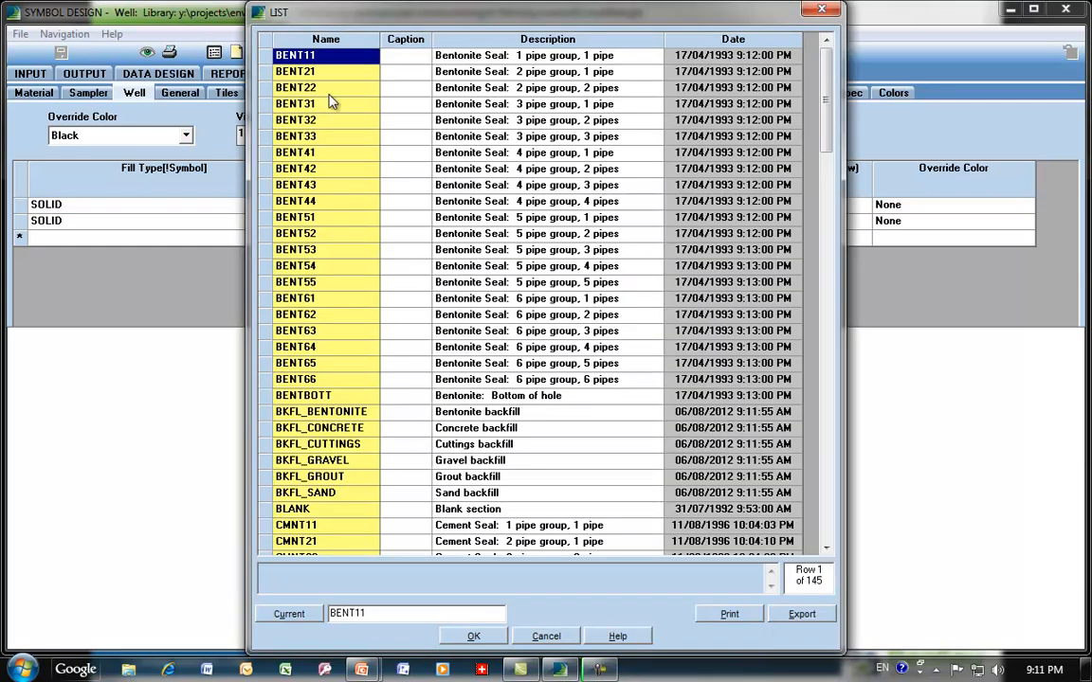
{"action": "left_click_drag", "start_coordinate": [284, 411], "coordinate": [289, 493]}
{"action": "left_click_drag", "start_coordinate": [824, 136], "coordinate": [817, 442]}
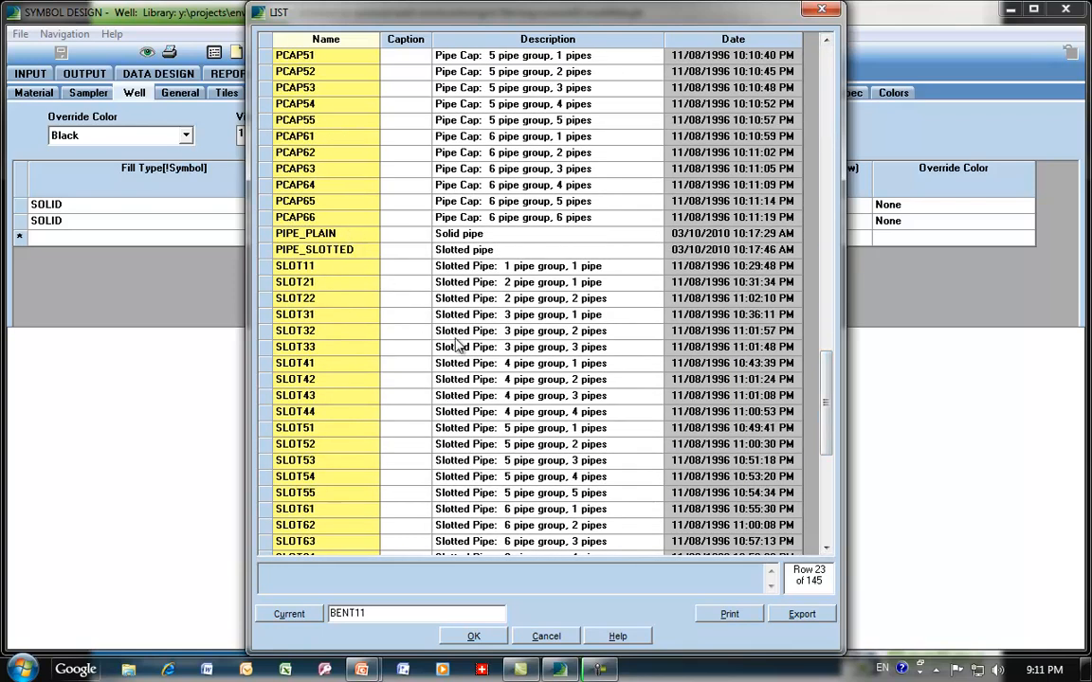
{"action": "left_click", "coordinate": [546, 636]}
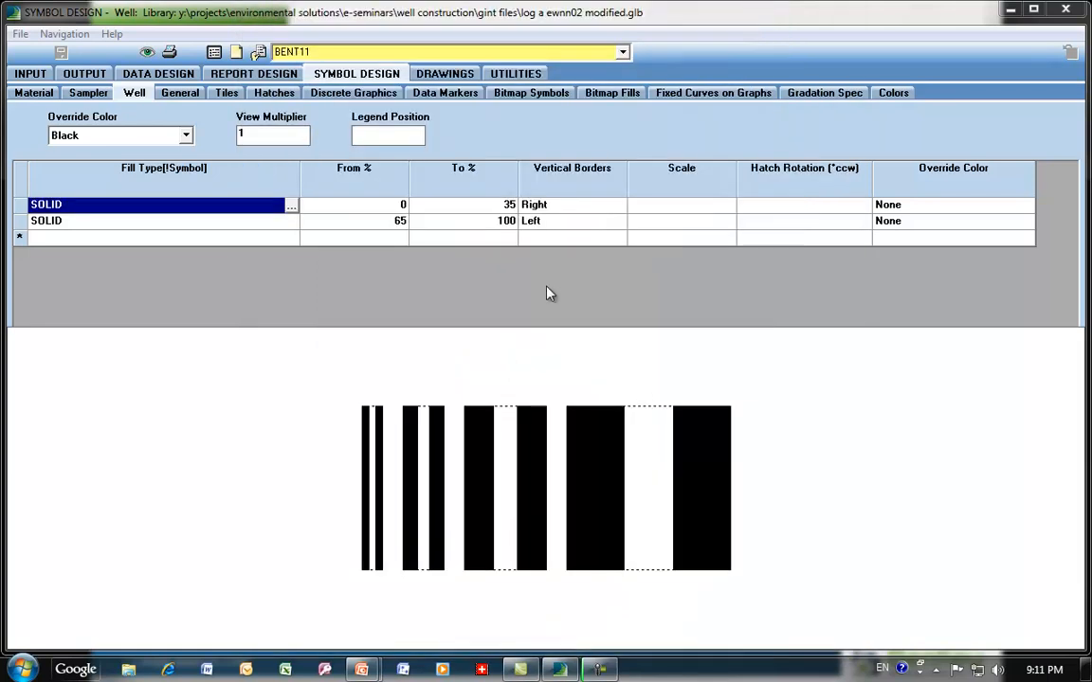
Step: Preview the SUPPORTS BOTH TYPES OF WELLS log output for log a nwnl02 modified.gpj, look through pages 1 to 4, and exit the preview
{"action": "left_click", "coordinate": [86, 73]}
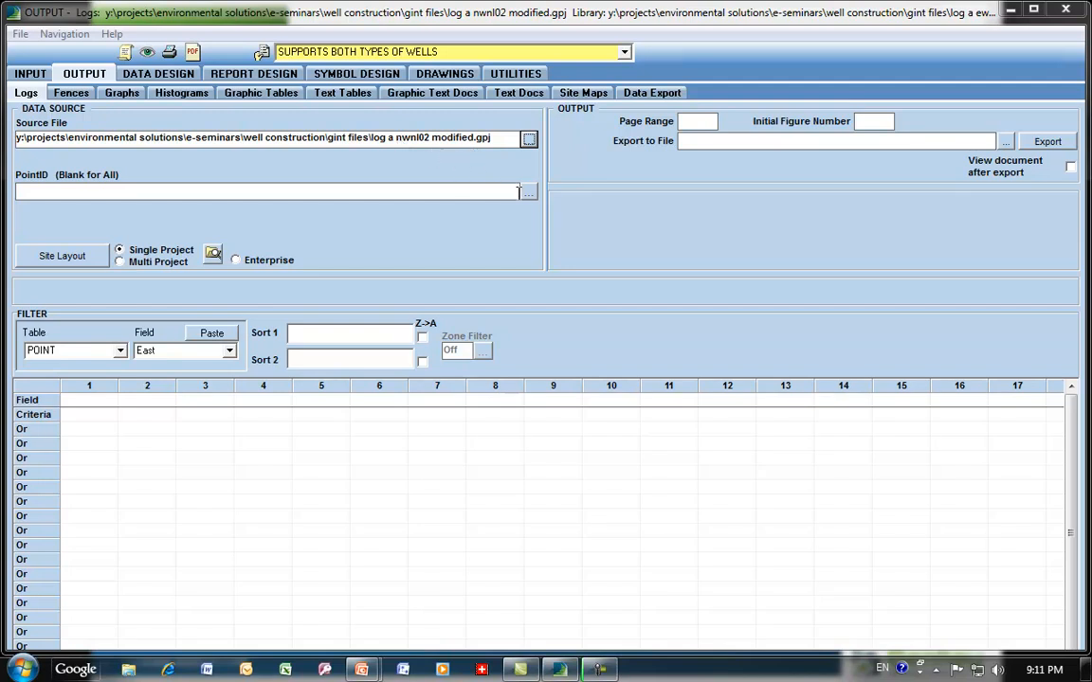
{"action": "left_click", "coordinate": [149, 52]}
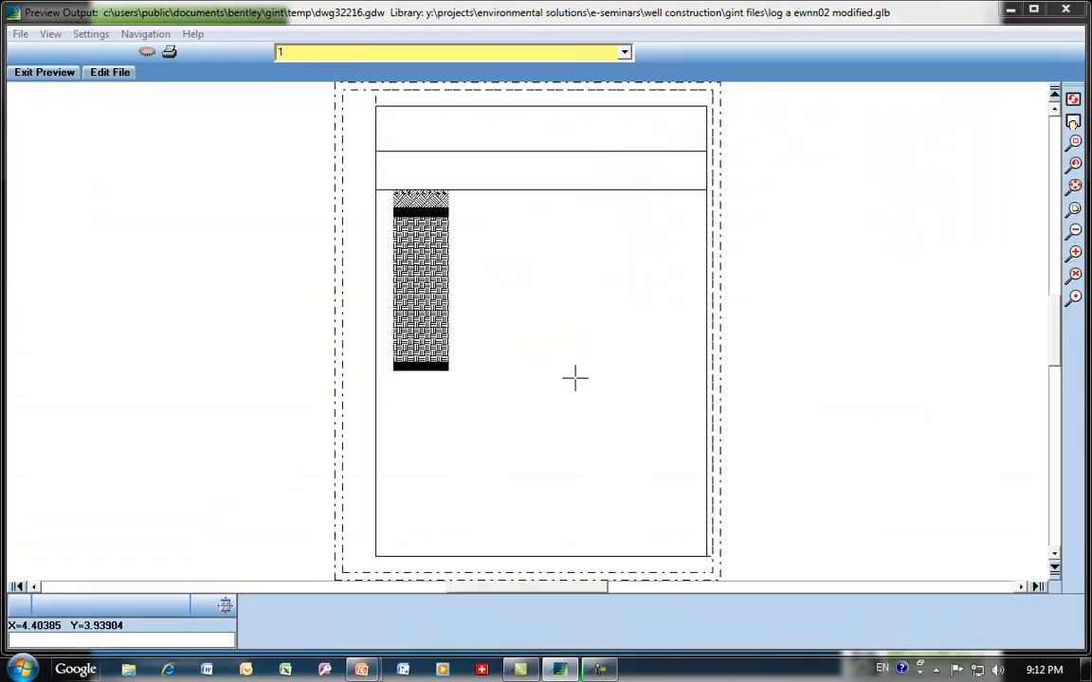
{"action": "key", "text": "Page_Down"}
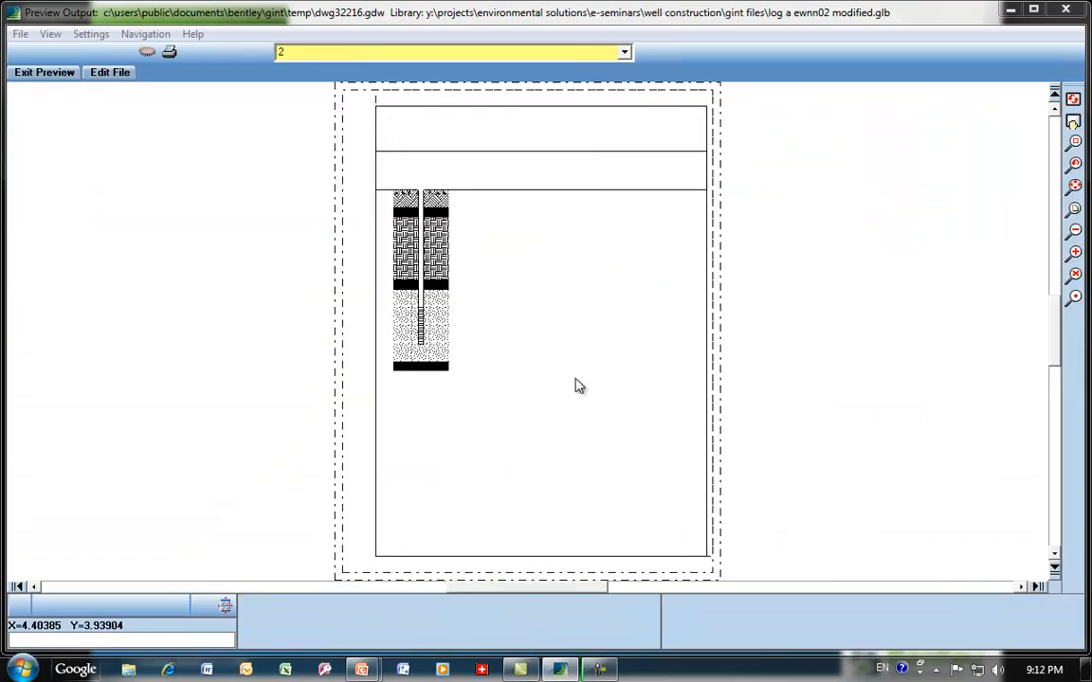
{"action": "key", "text": "Page_Down"}
{"action": "key", "text": "Page_Down"}
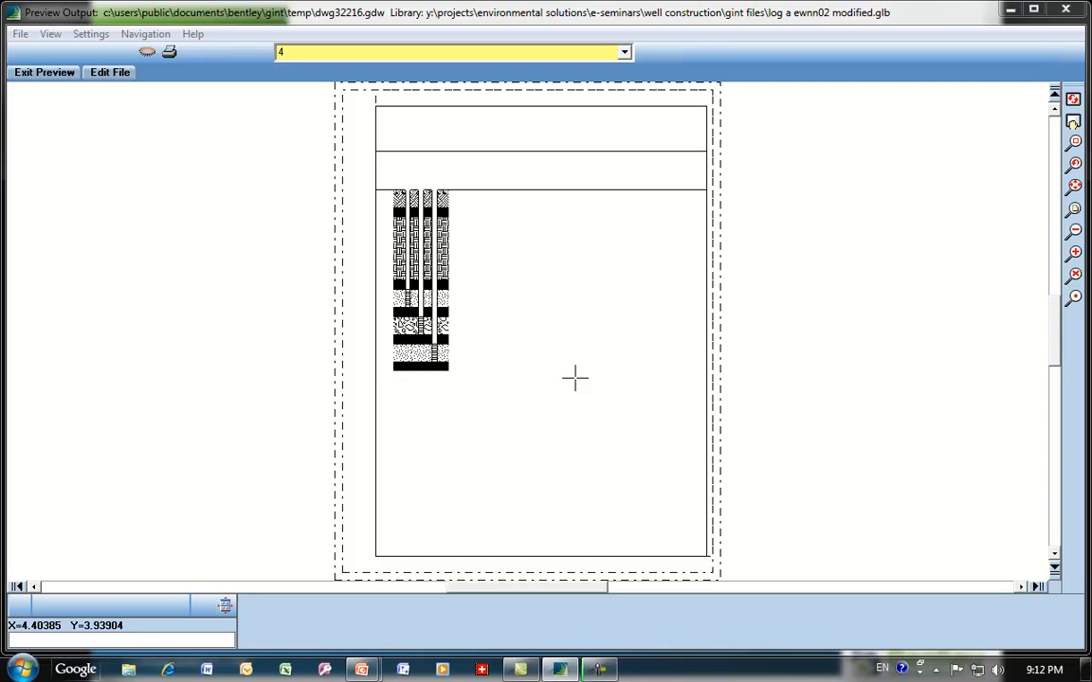
{"action": "left_click", "coordinate": [63, 74]}
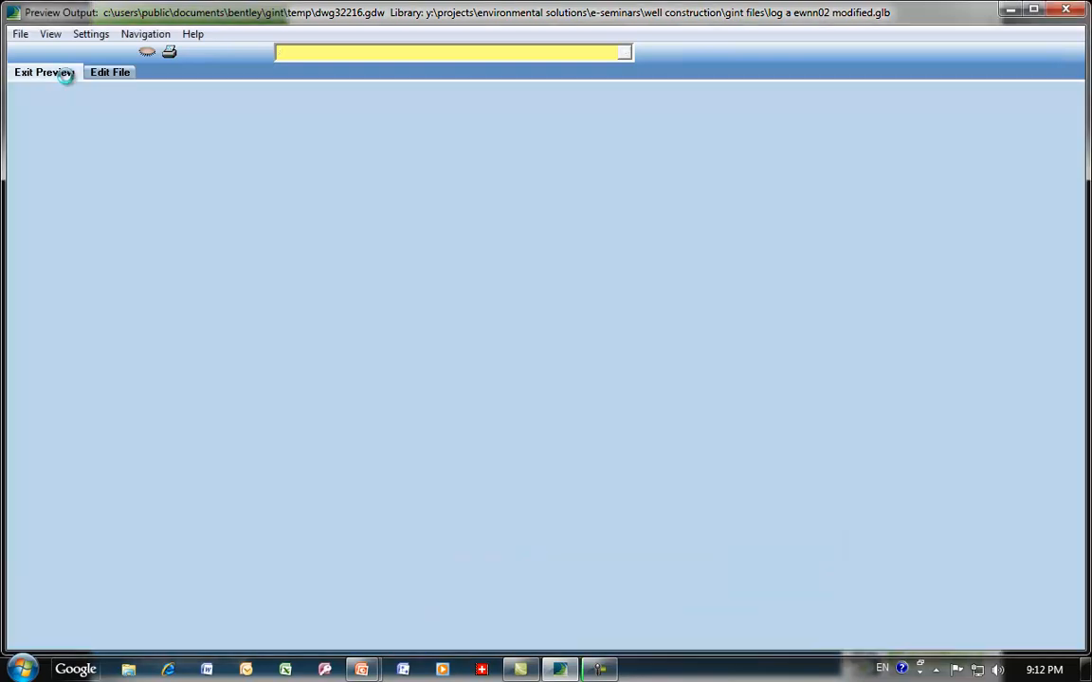
Step: Set the output source file to log a ewnn02.gpj, choose a borehole from its list, and preview the log
{"action": "left_click", "coordinate": [528, 139]}
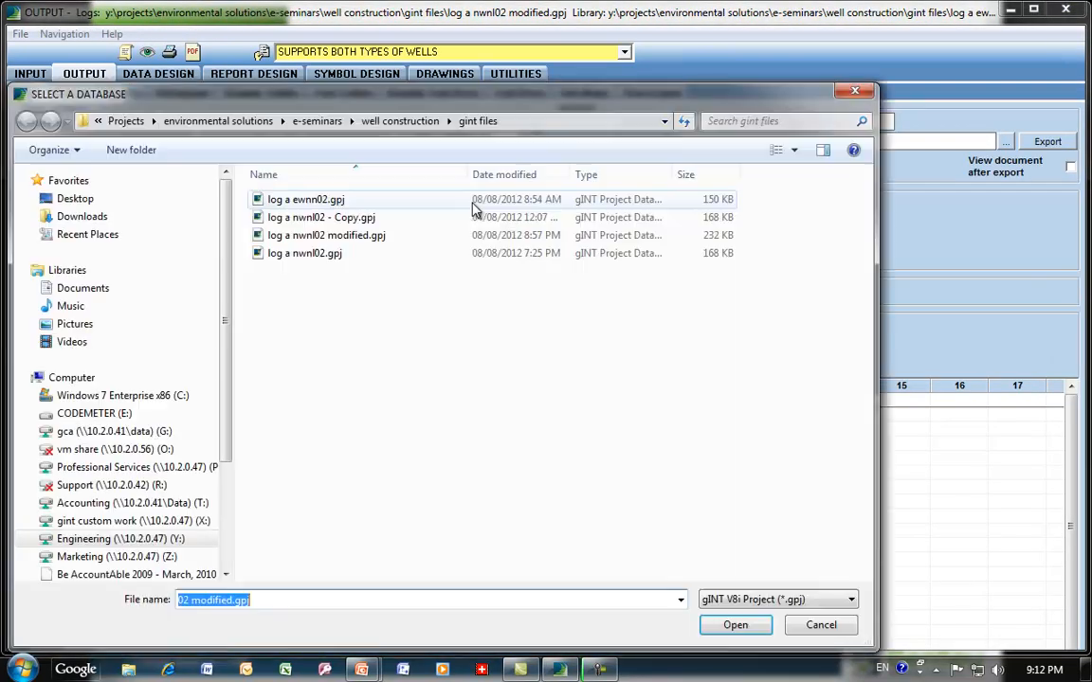
{"action": "double_click", "coordinate": [306, 200]}
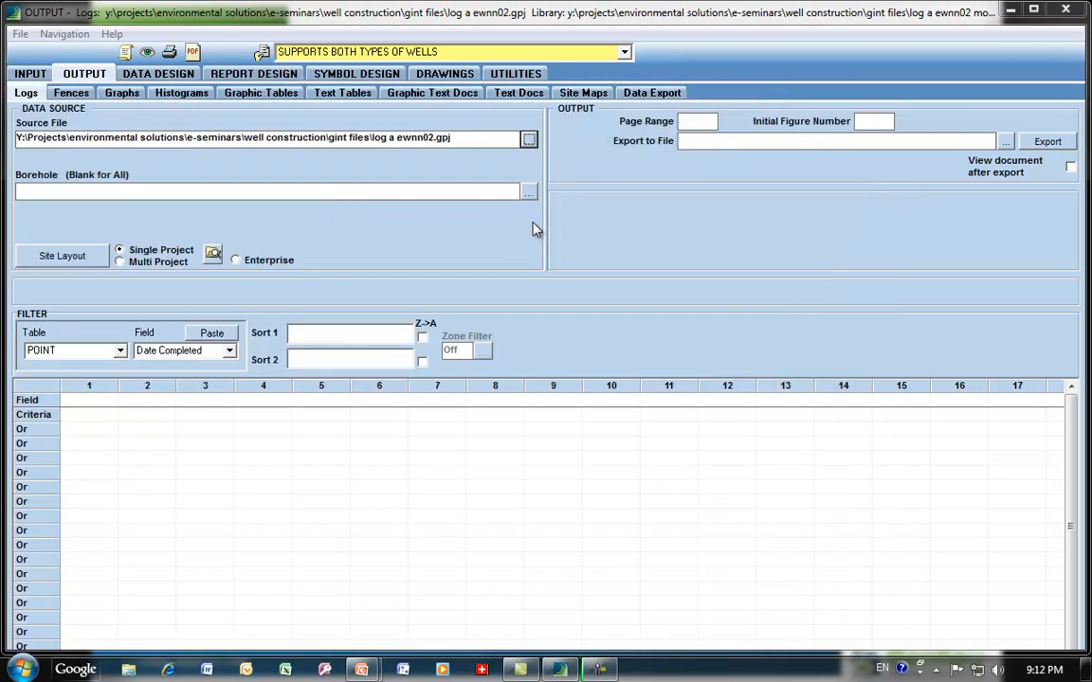
{"action": "left_click", "coordinate": [528, 195]}
{"action": "double_click", "coordinate": [479, 323]}
{"action": "left_click", "coordinate": [149, 53]}
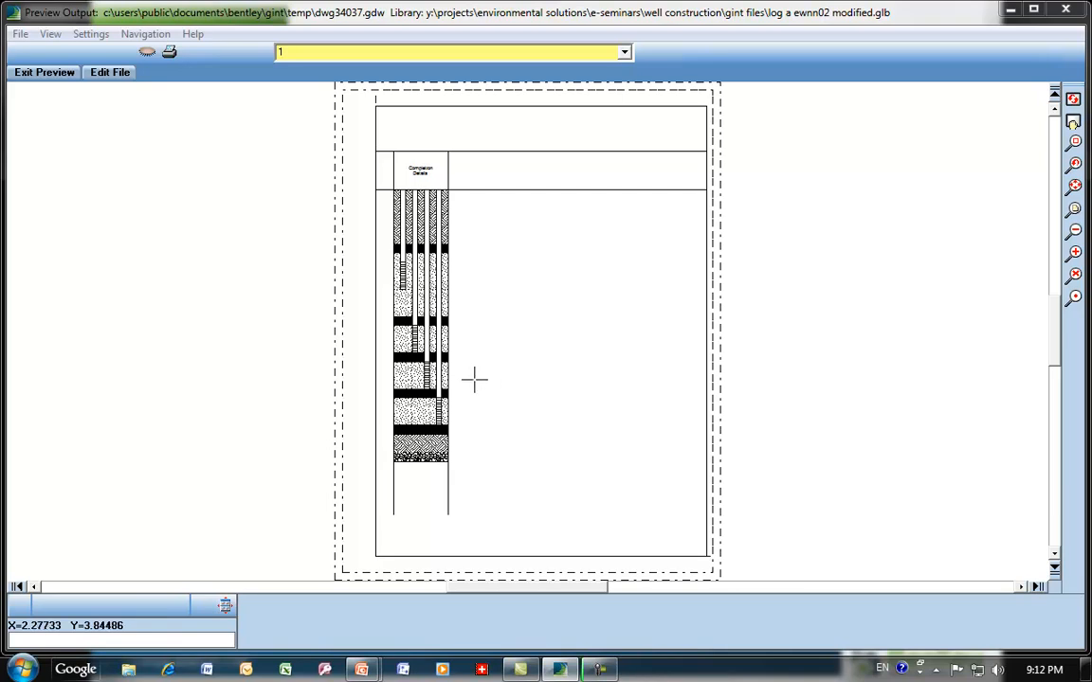
Step: Switch to the PowerPoint slide show and advance from the Concepts slide to the Summary slide
{"action": "mouse_move", "coordinate": [363, 669]}
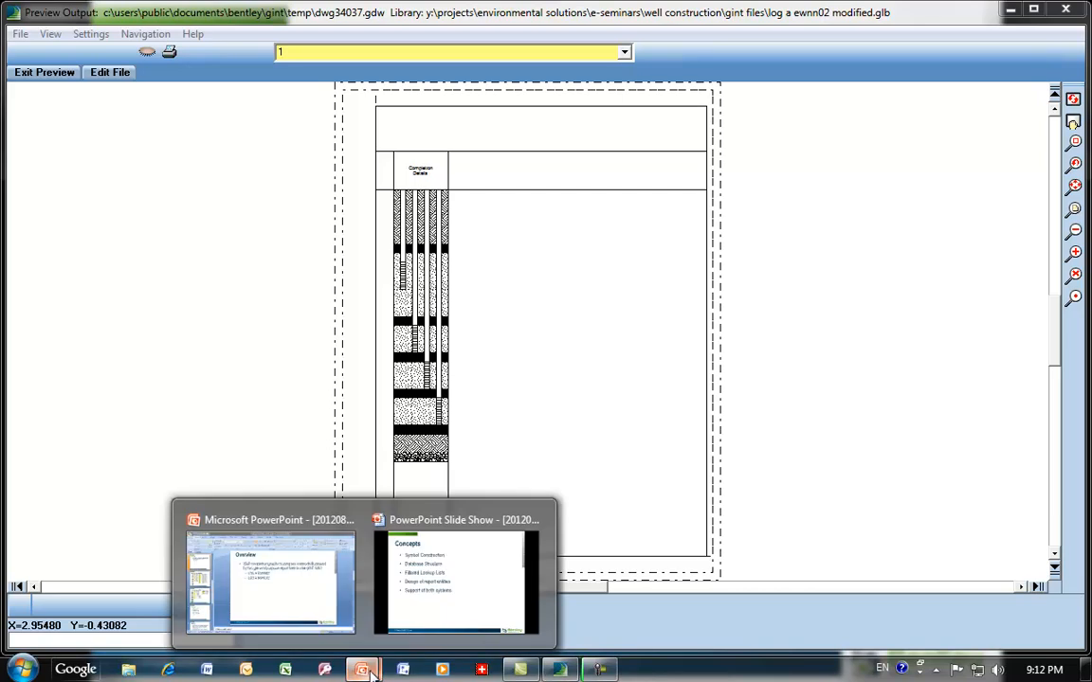
{"action": "left_click", "coordinate": [453, 585]}
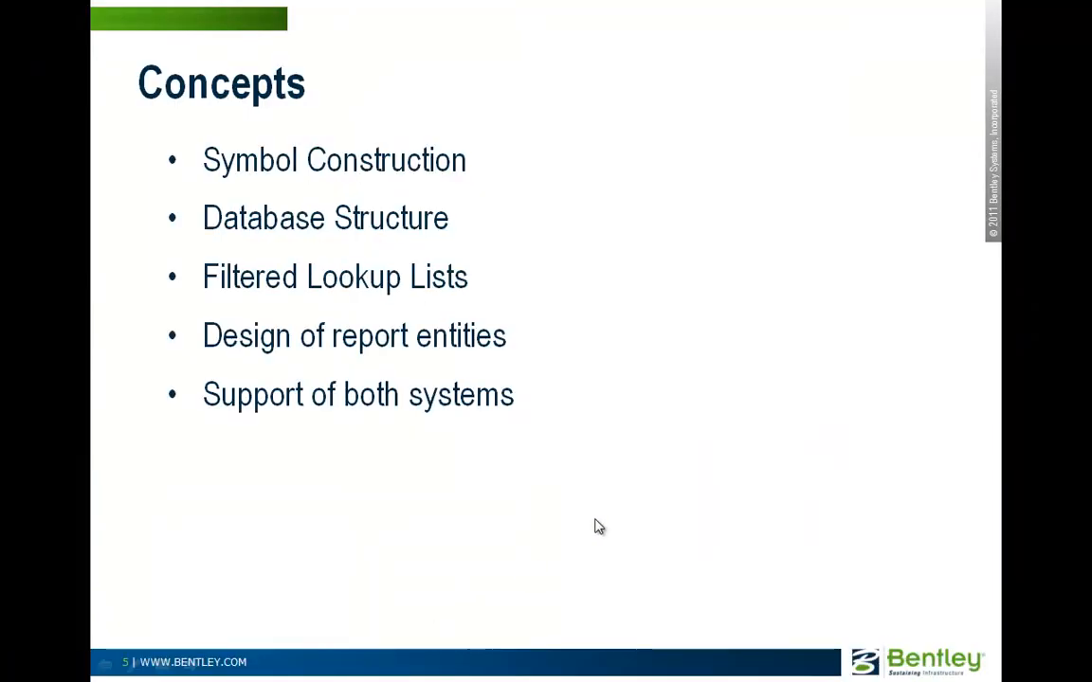
{"action": "left_click", "coordinate": [605, 378]}
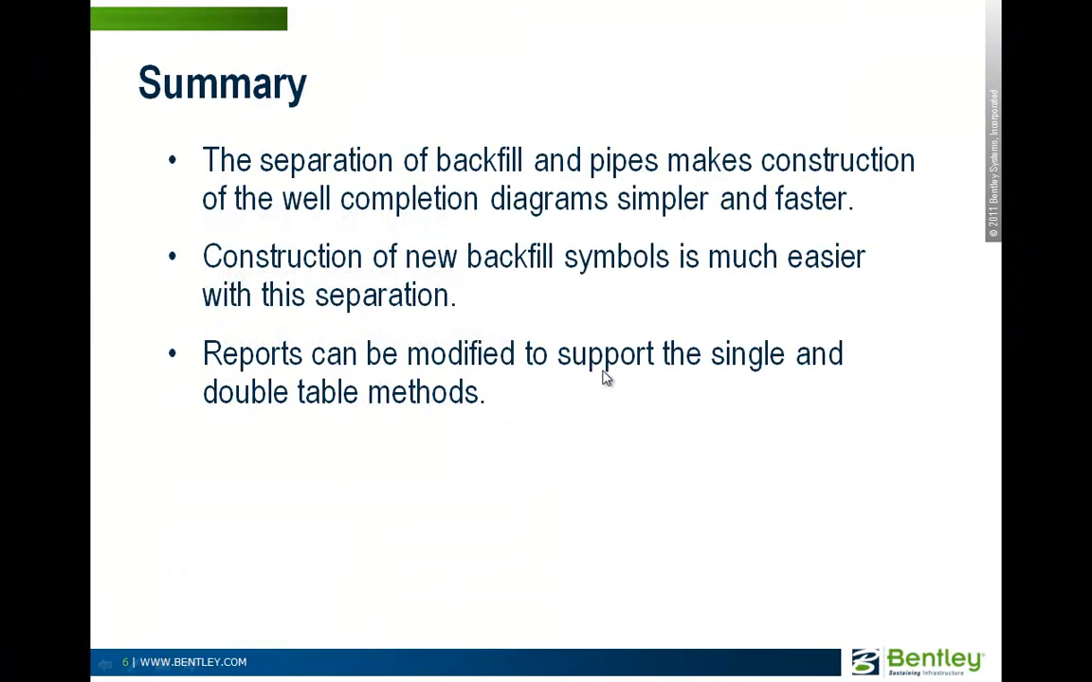